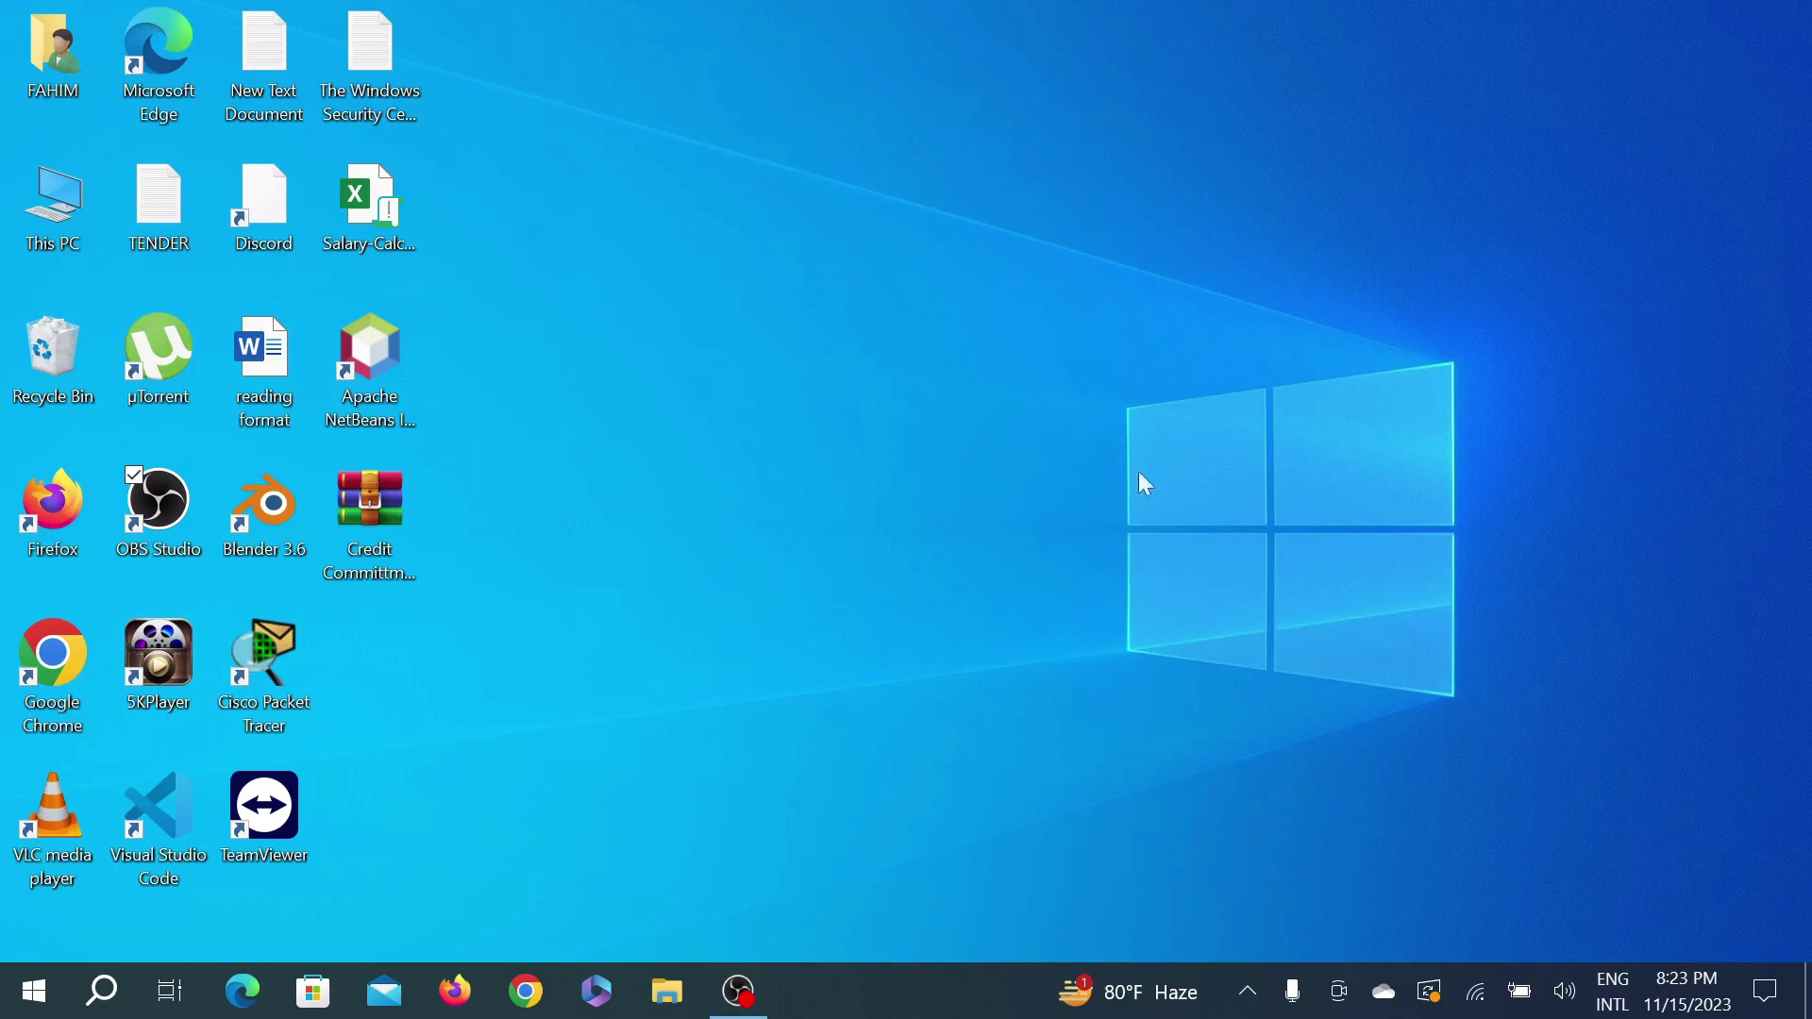
# Search 'rainmeter' in Chrome, open rainmeter.net at Downloads, and cancel the duplicate installer download
pyautogui.click(526, 991)
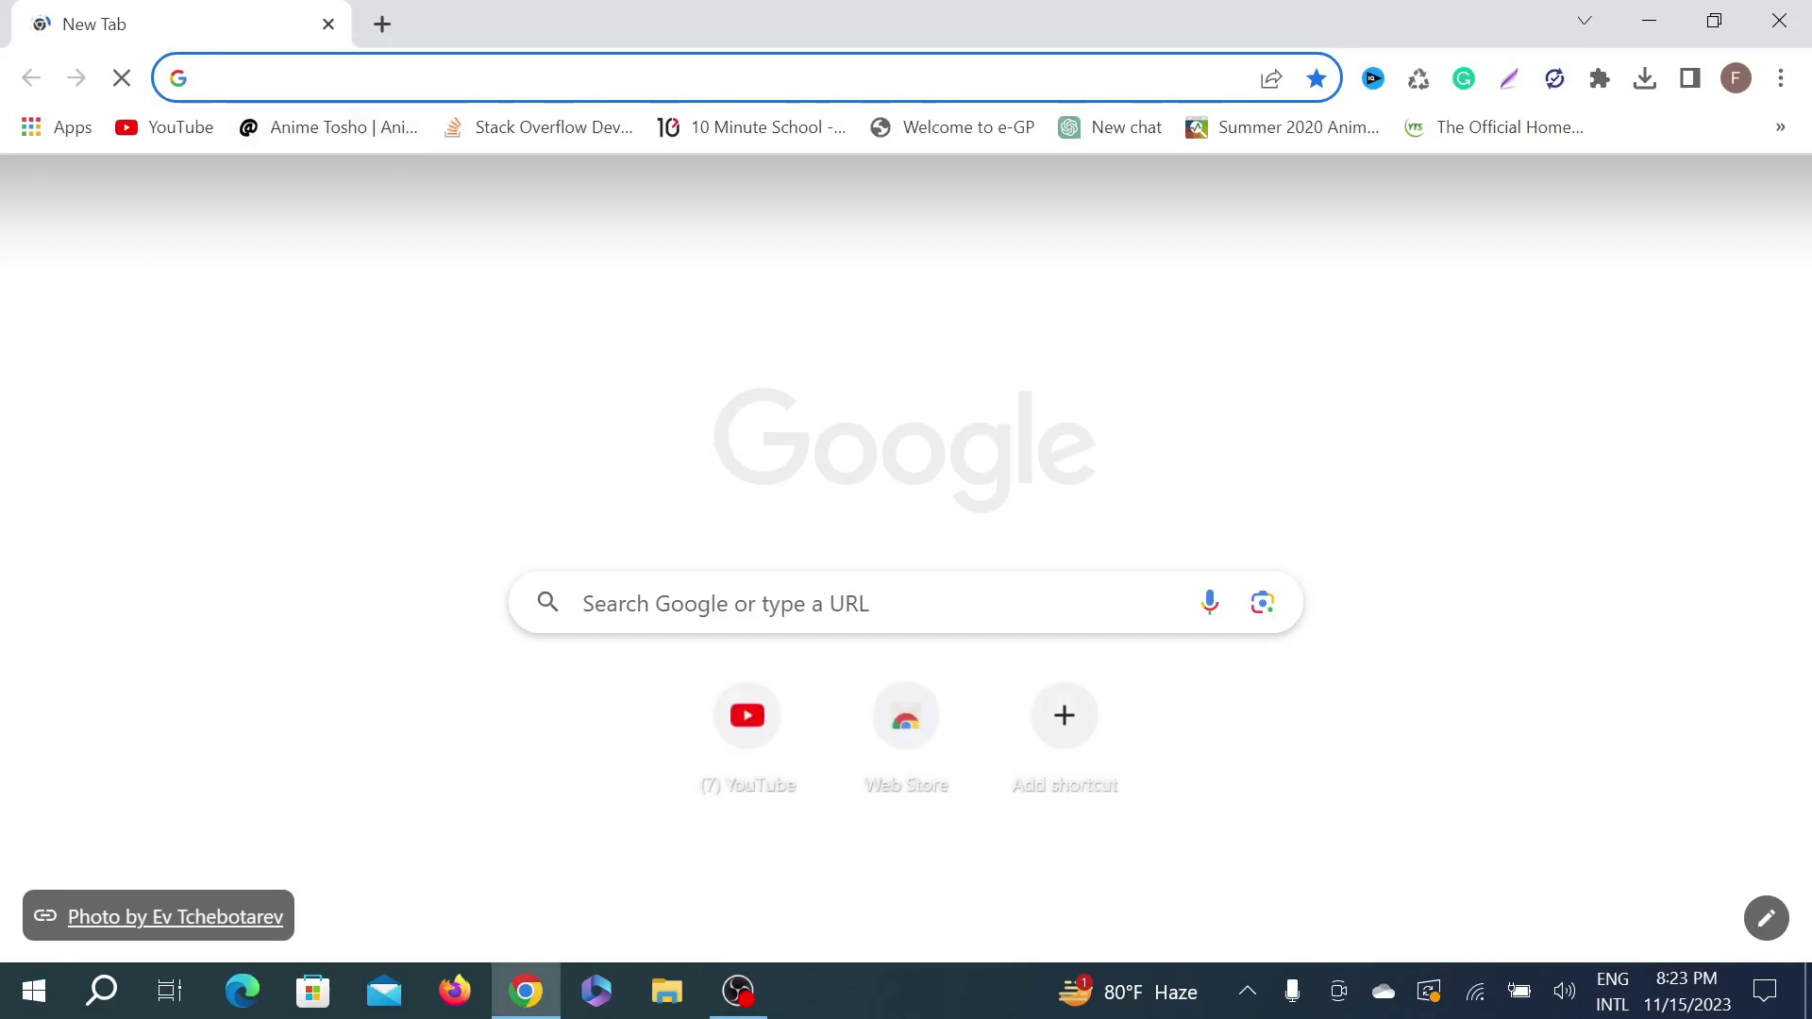
pyautogui.write('ra')
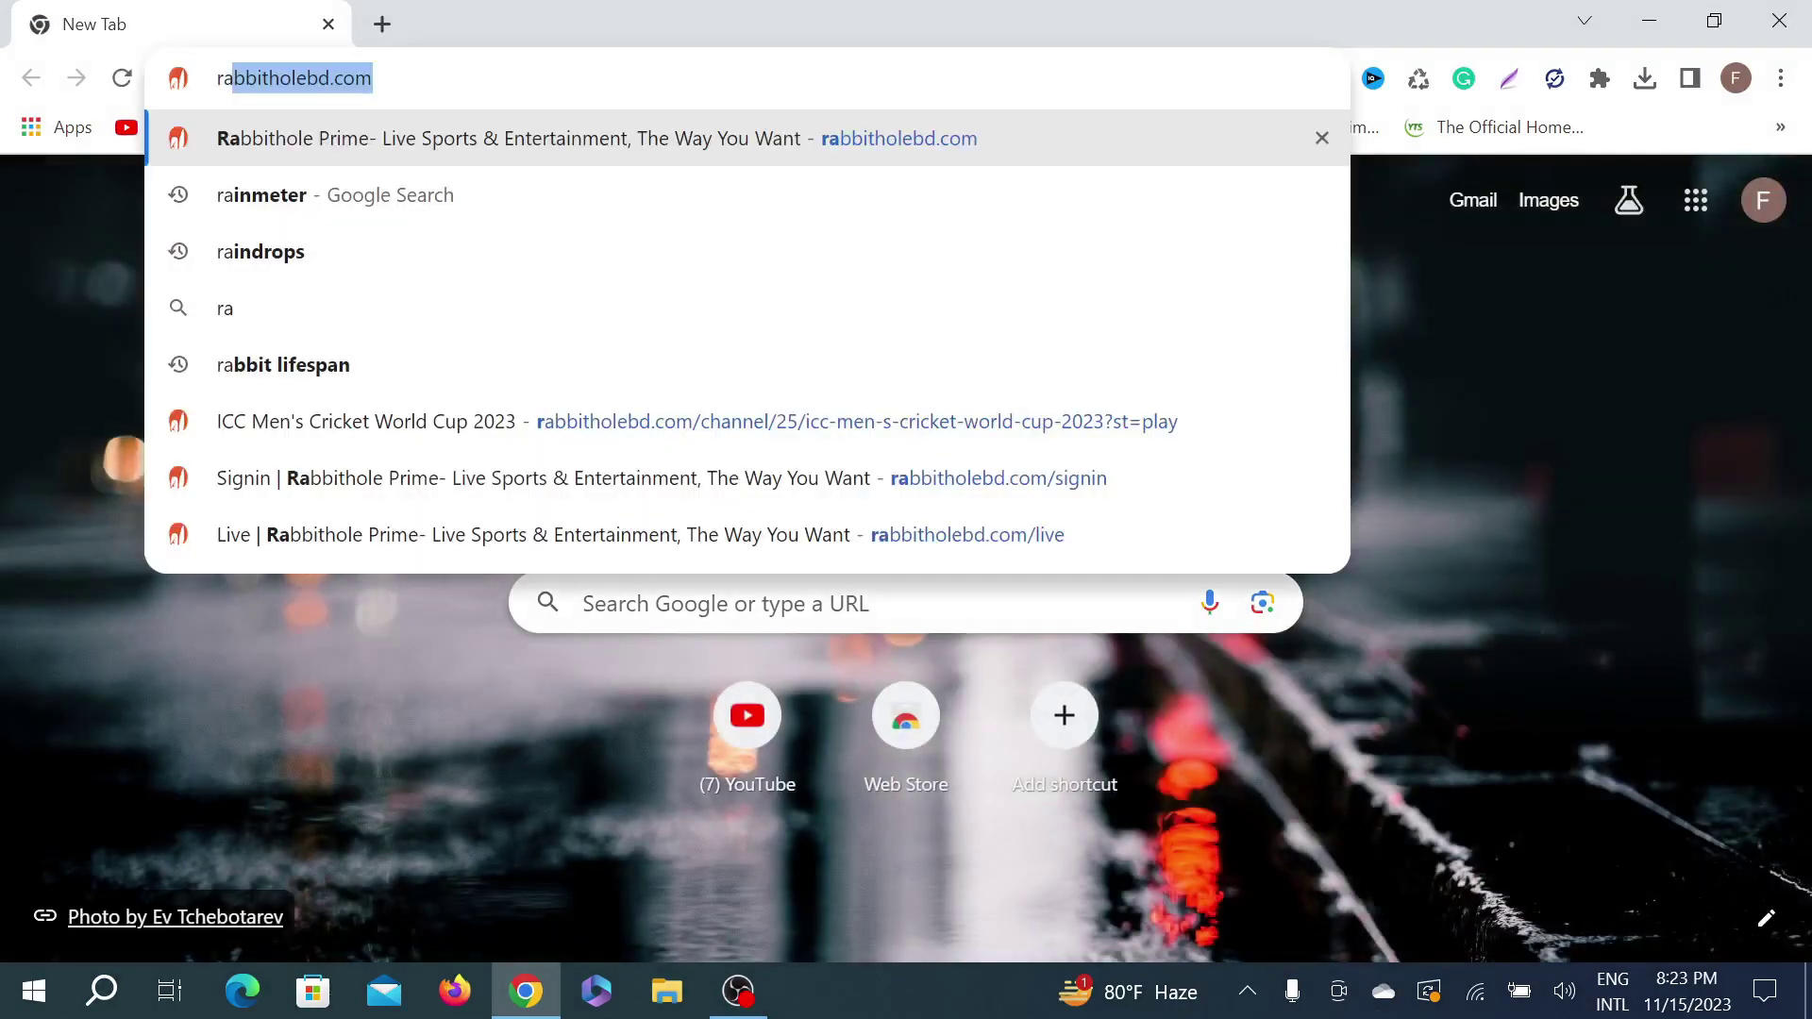
pyautogui.write('in')
pyautogui.press('Return')
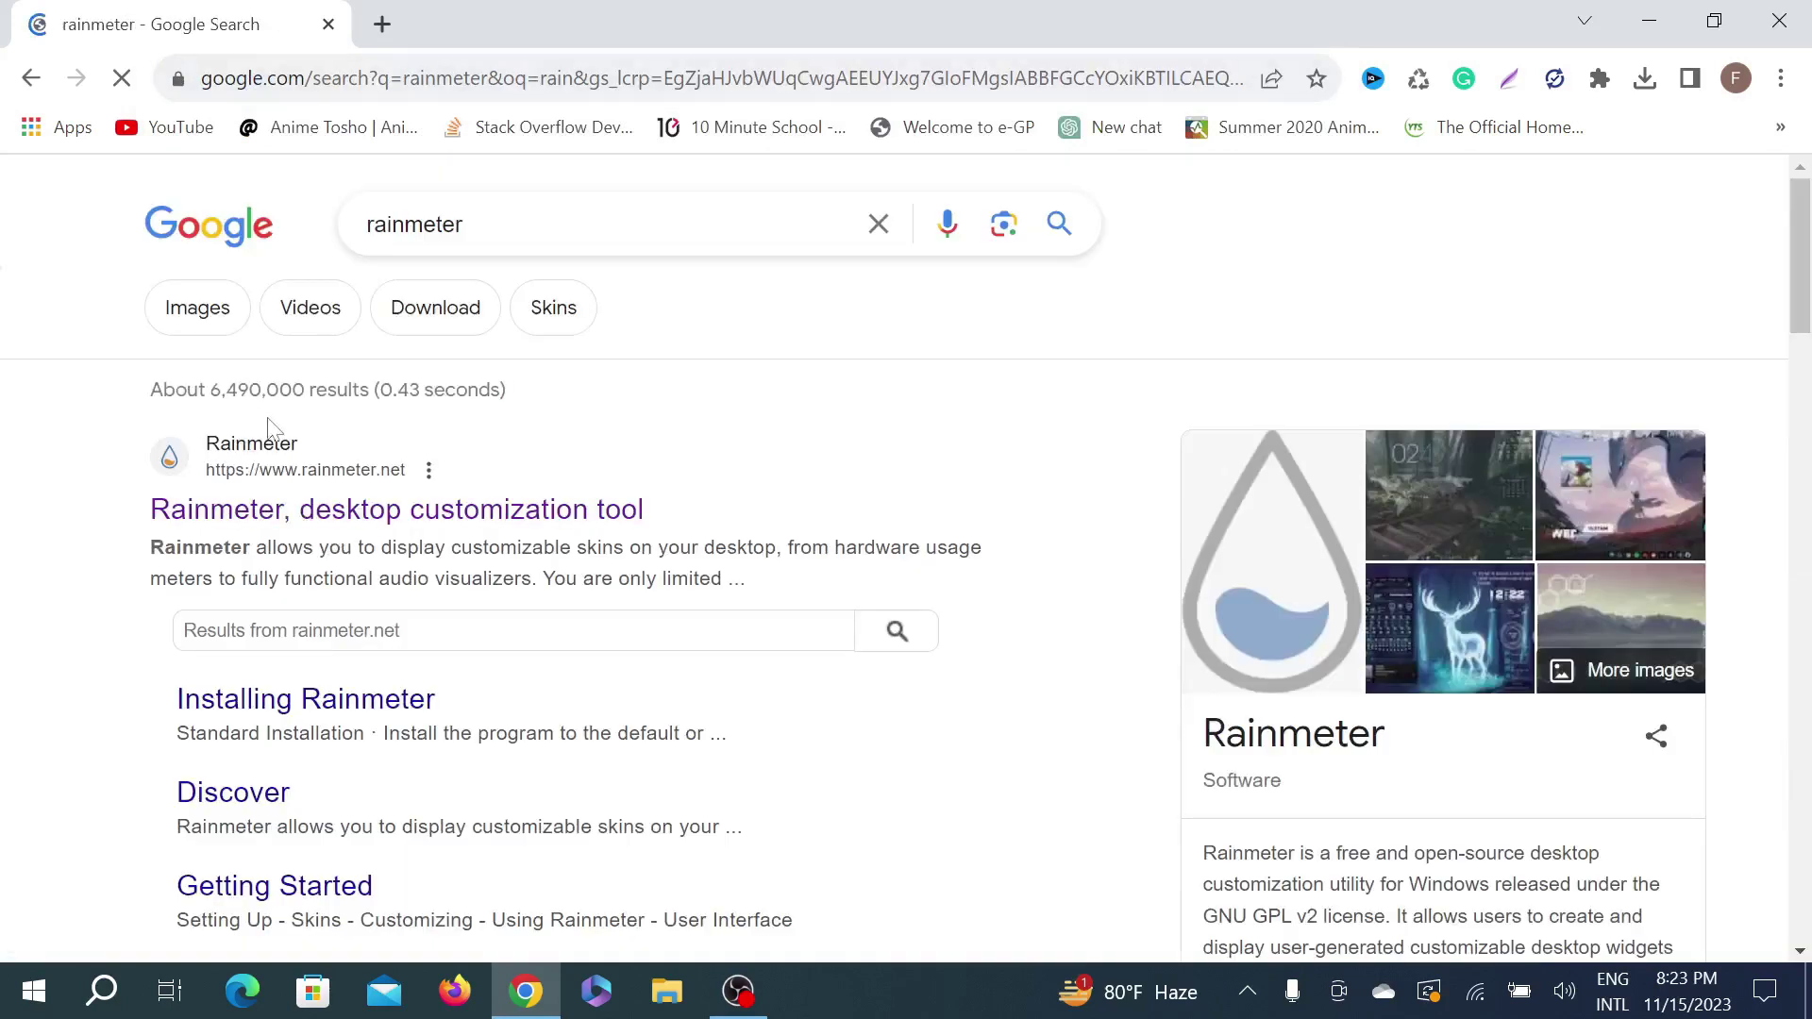
pyautogui.click(298, 517)
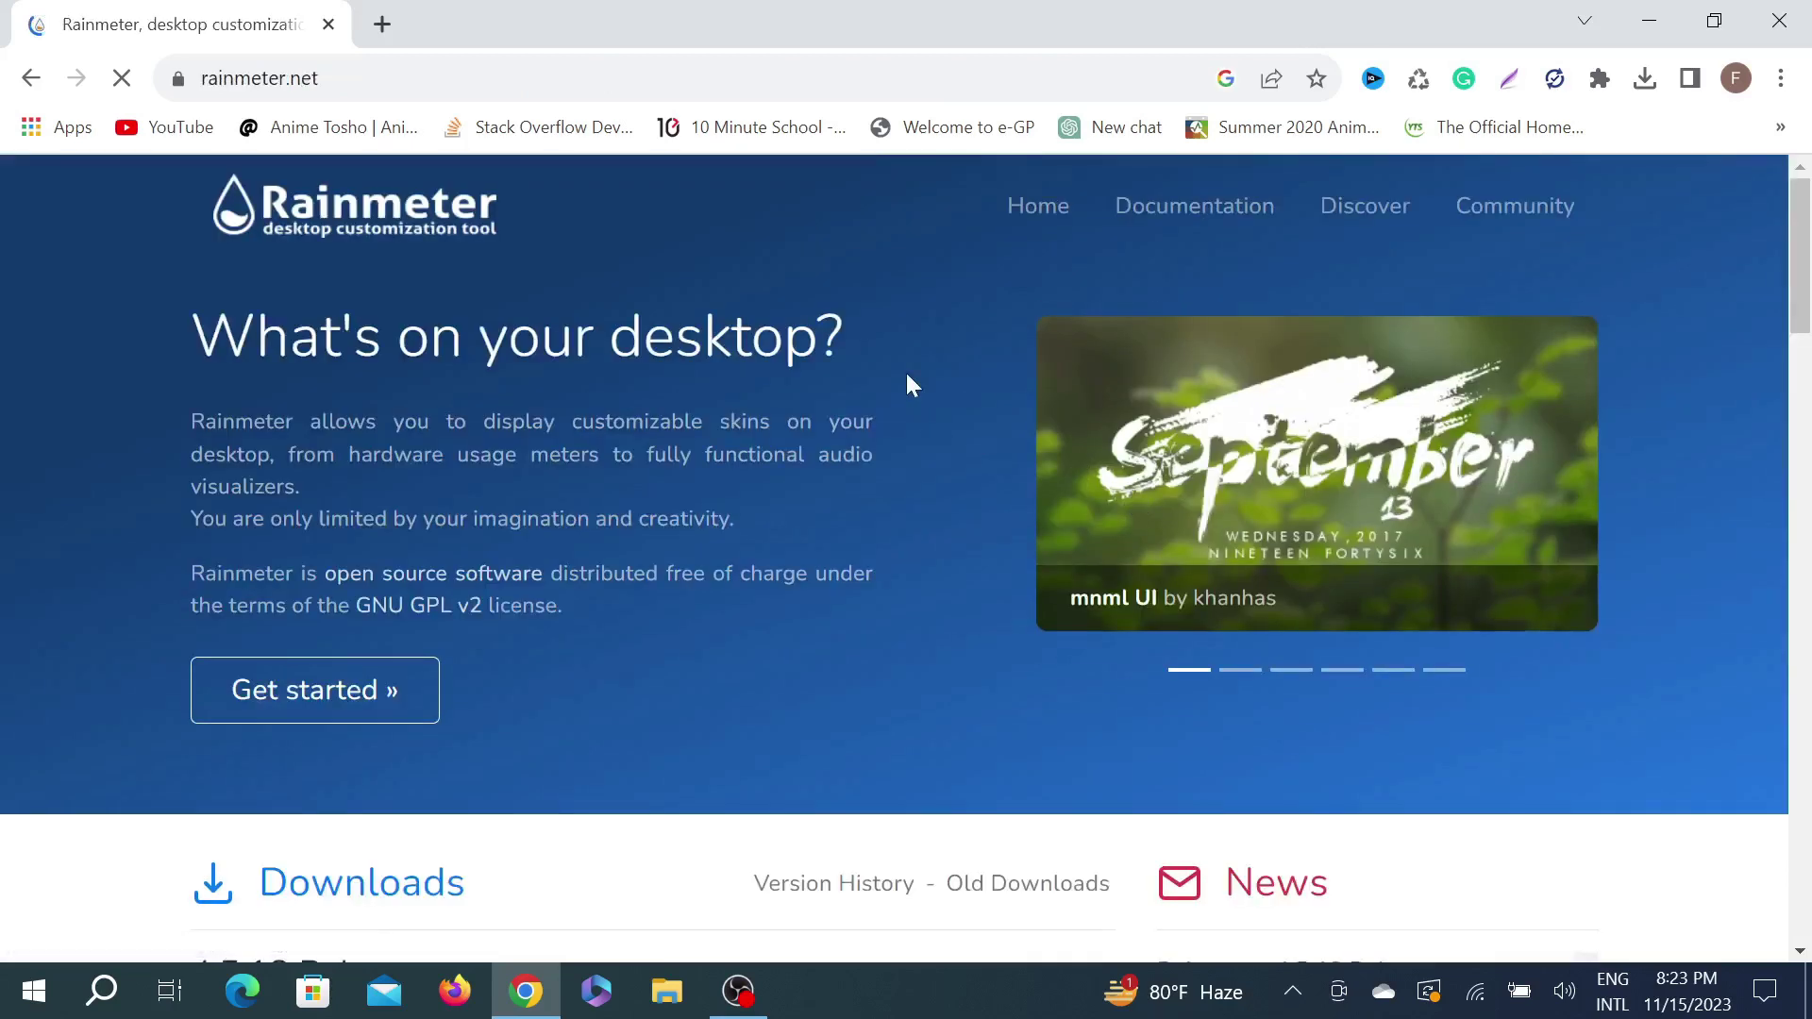
pyautogui.scroll(-4, 904, 370)
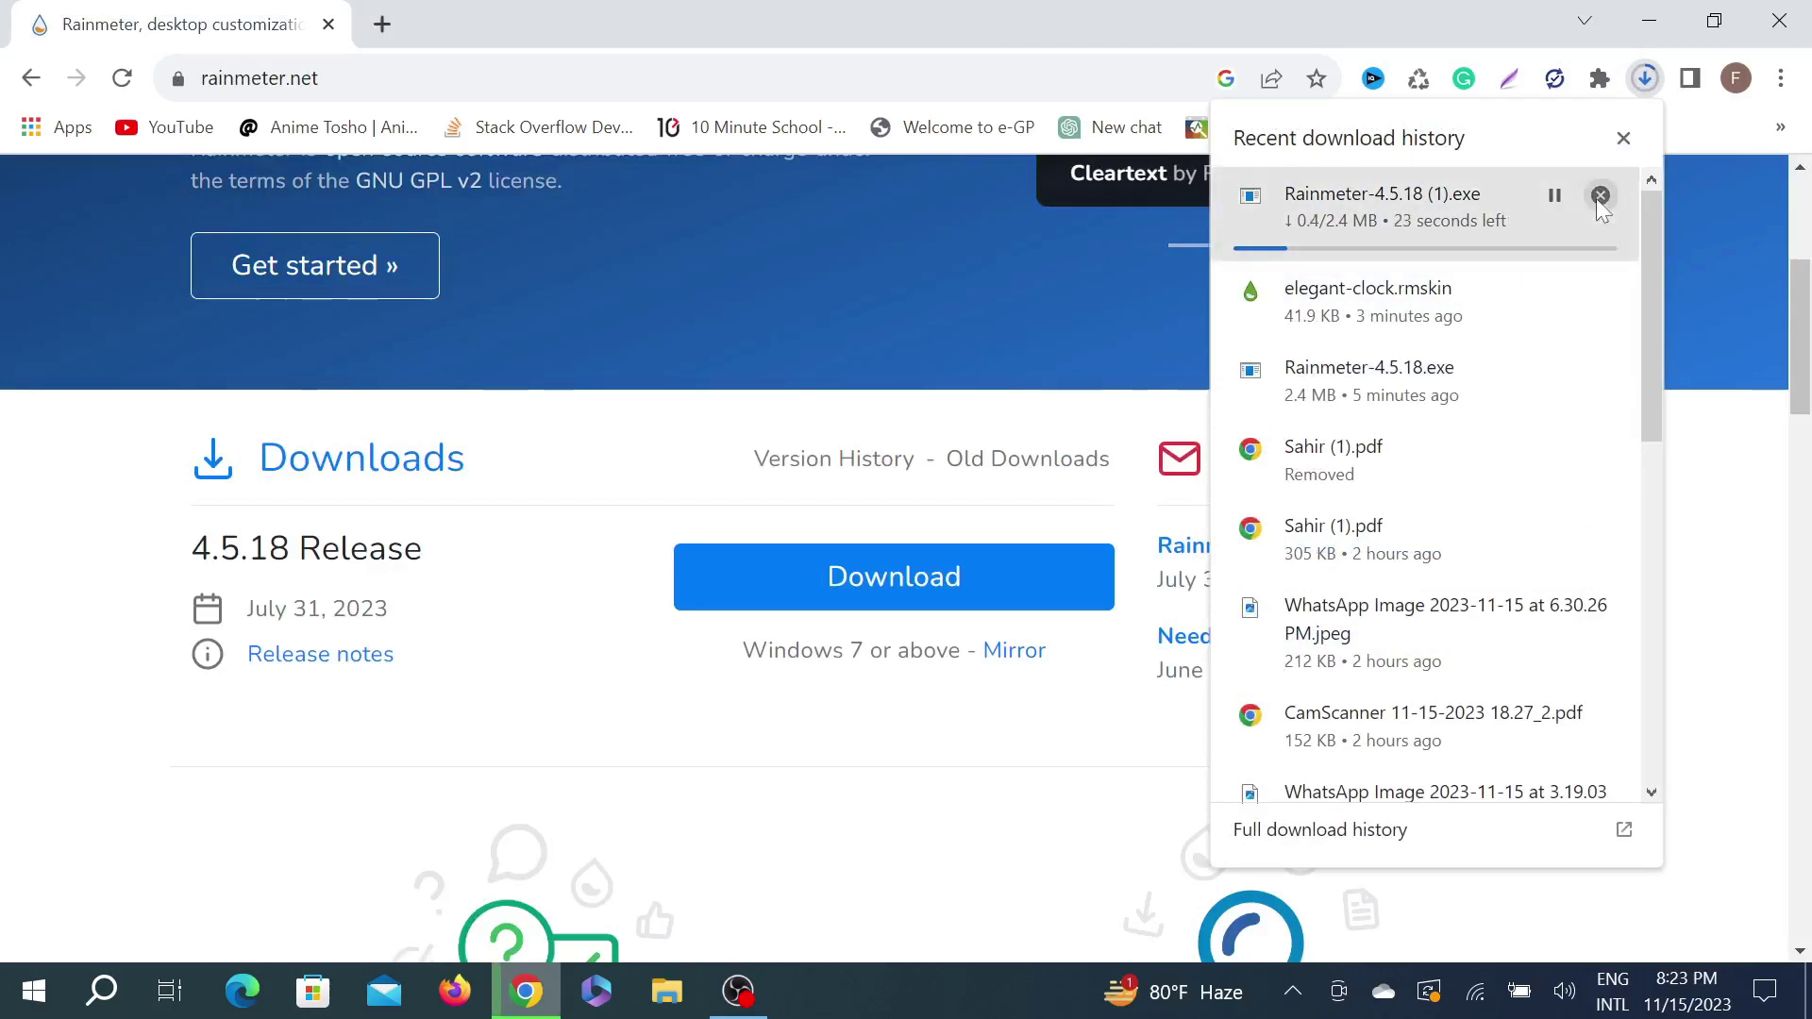
pyautogui.click(1600, 196)
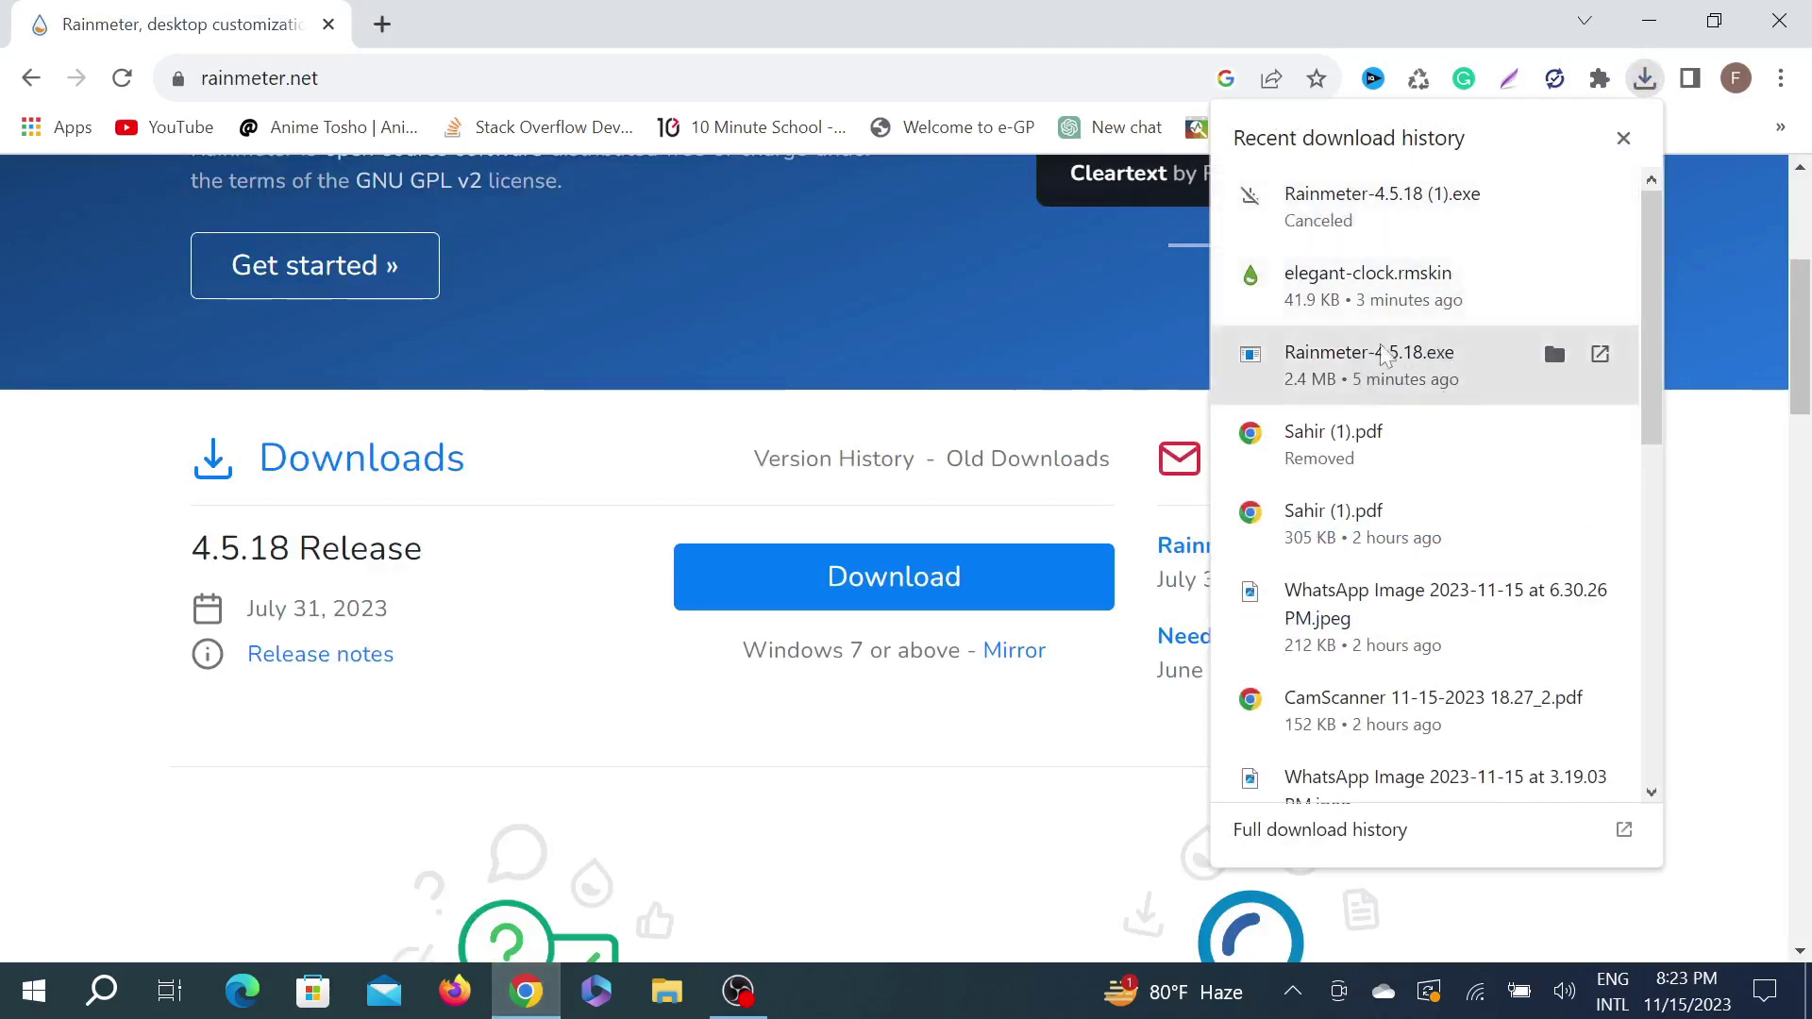
# Install Rainmeter 4.5.18 in English to C:\Program Files\Rainmeter and launch it
pyautogui.click(1357, 354)
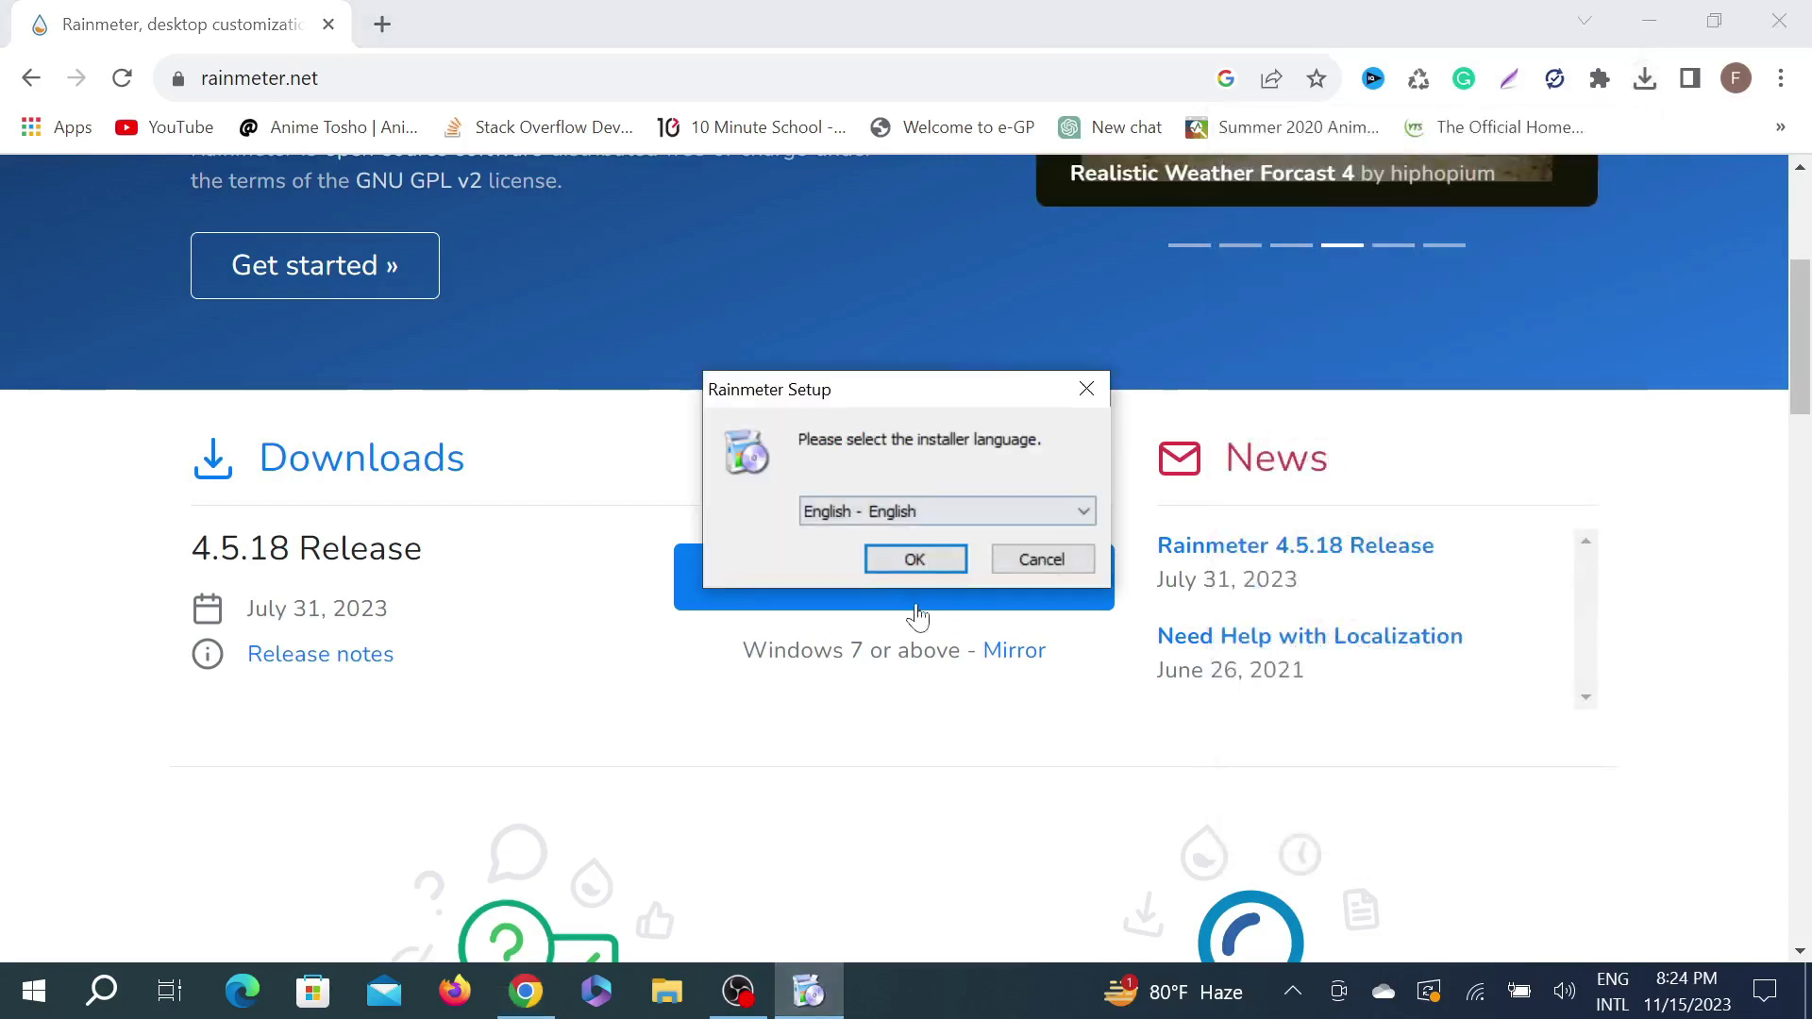
pyautogui.click(917, 564)
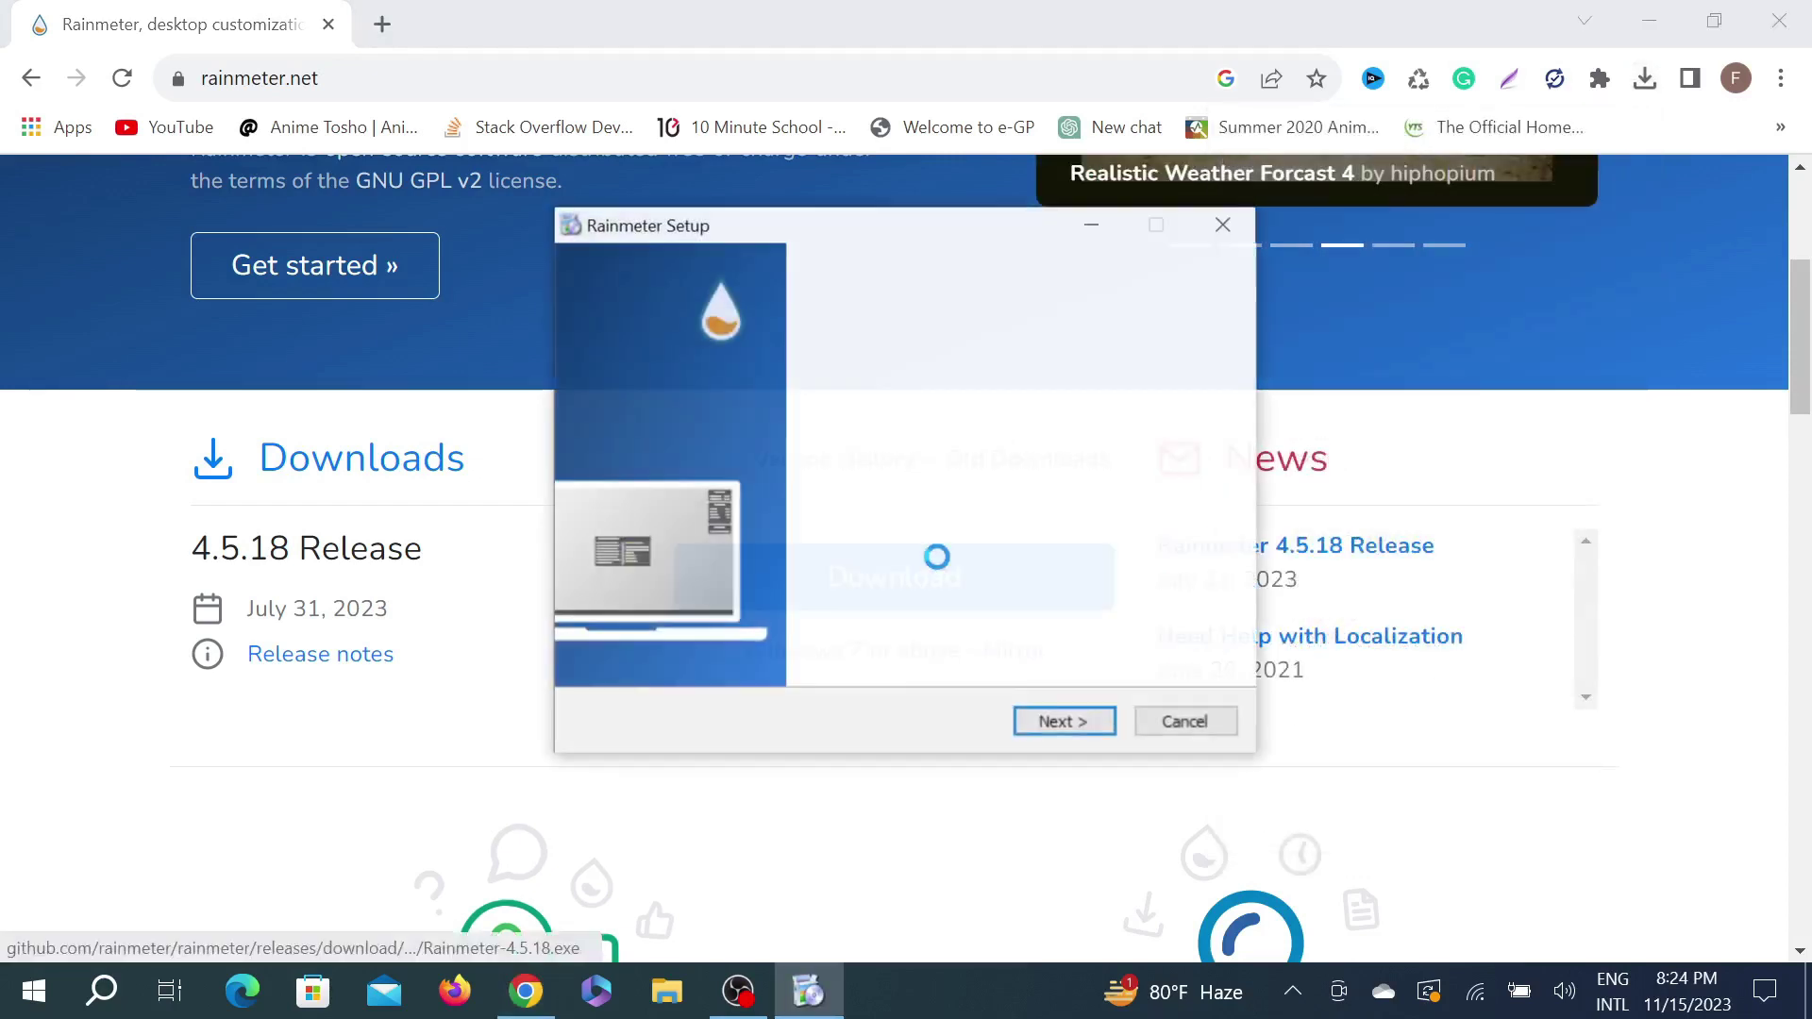
pyautogui.click(1076, 723)
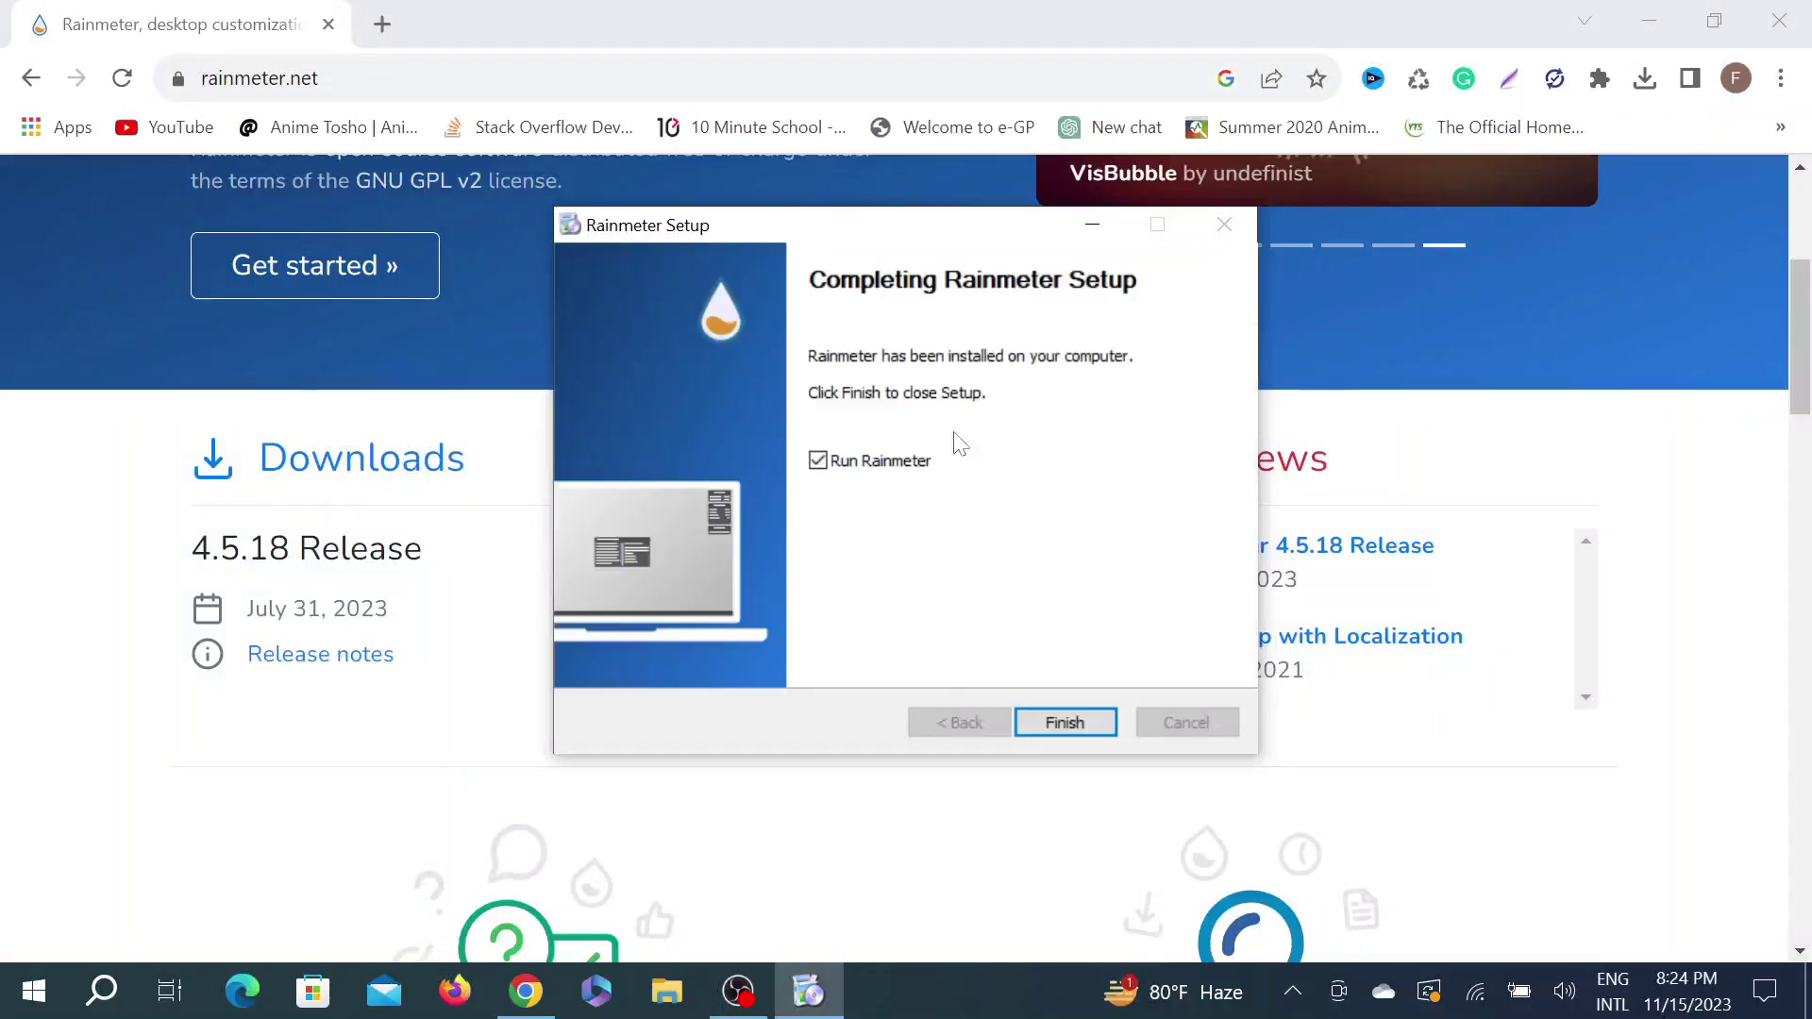
pyautogui.click(1085, 727)
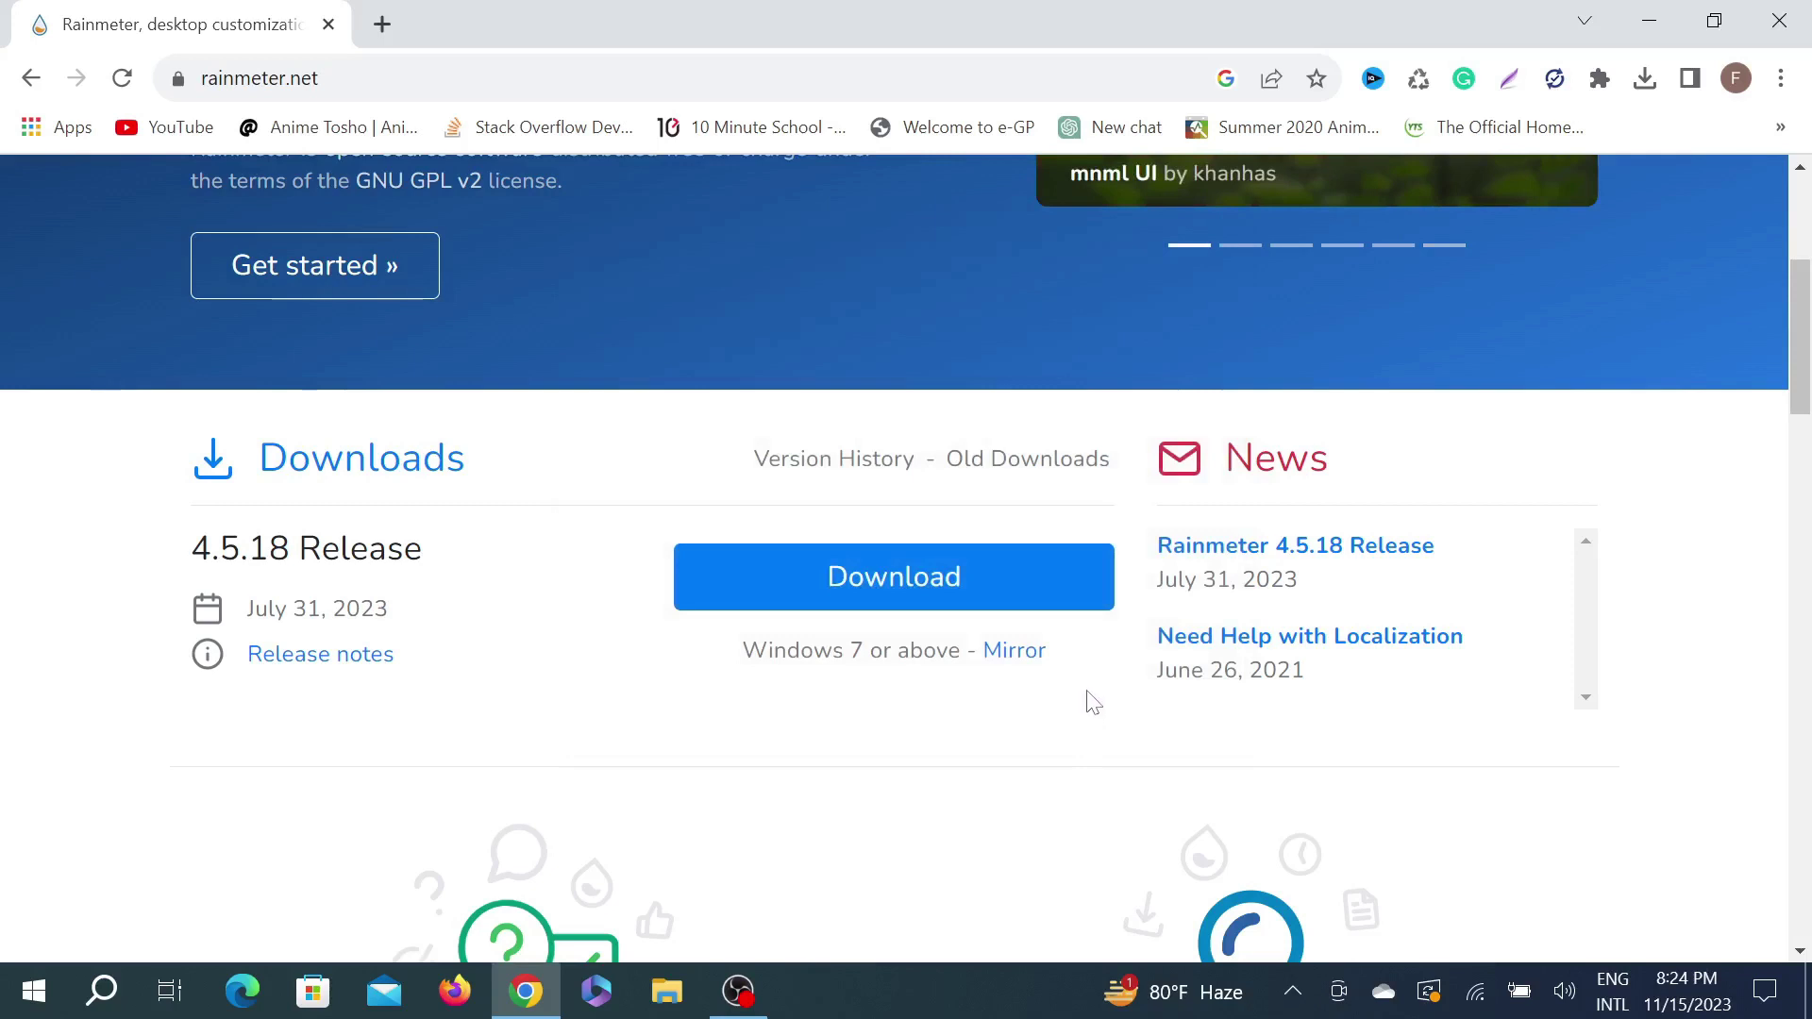
# Minimise Chrome, dismiss the Rainmeter notification, and unload the Welcome skin
pyautogui.click(1650, 17)
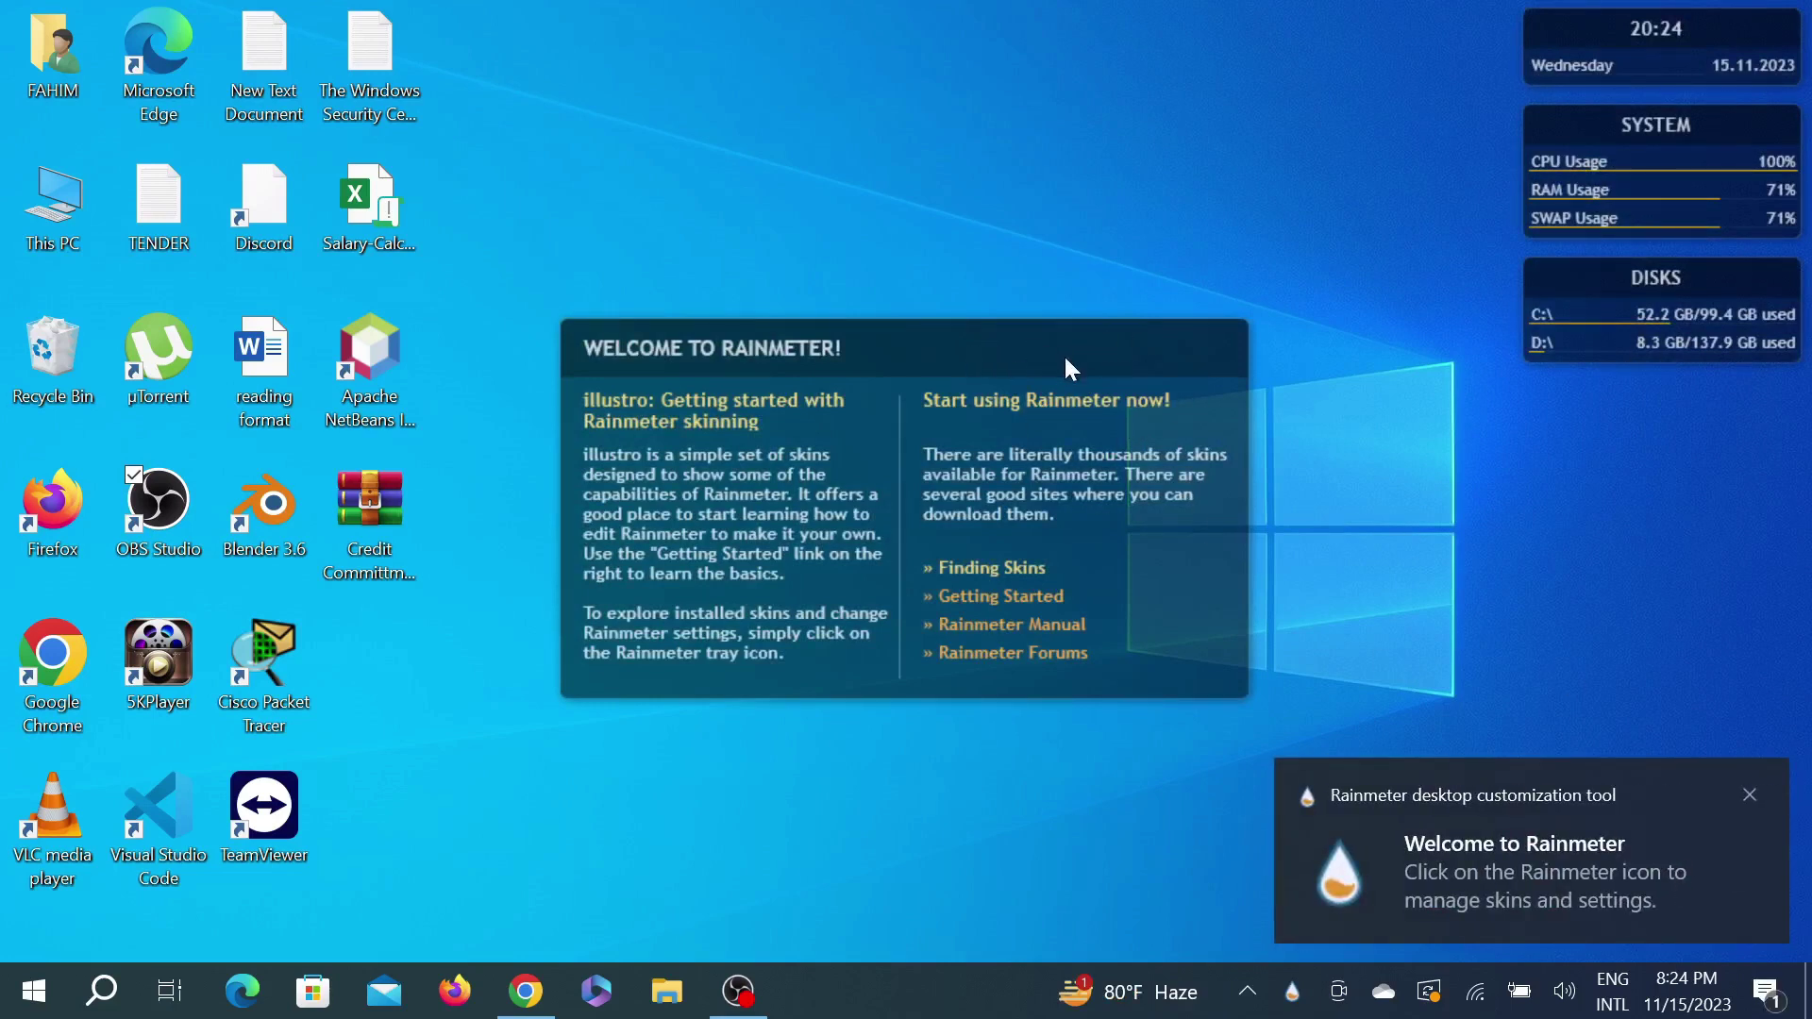
pyautogui.click(1750, 795)
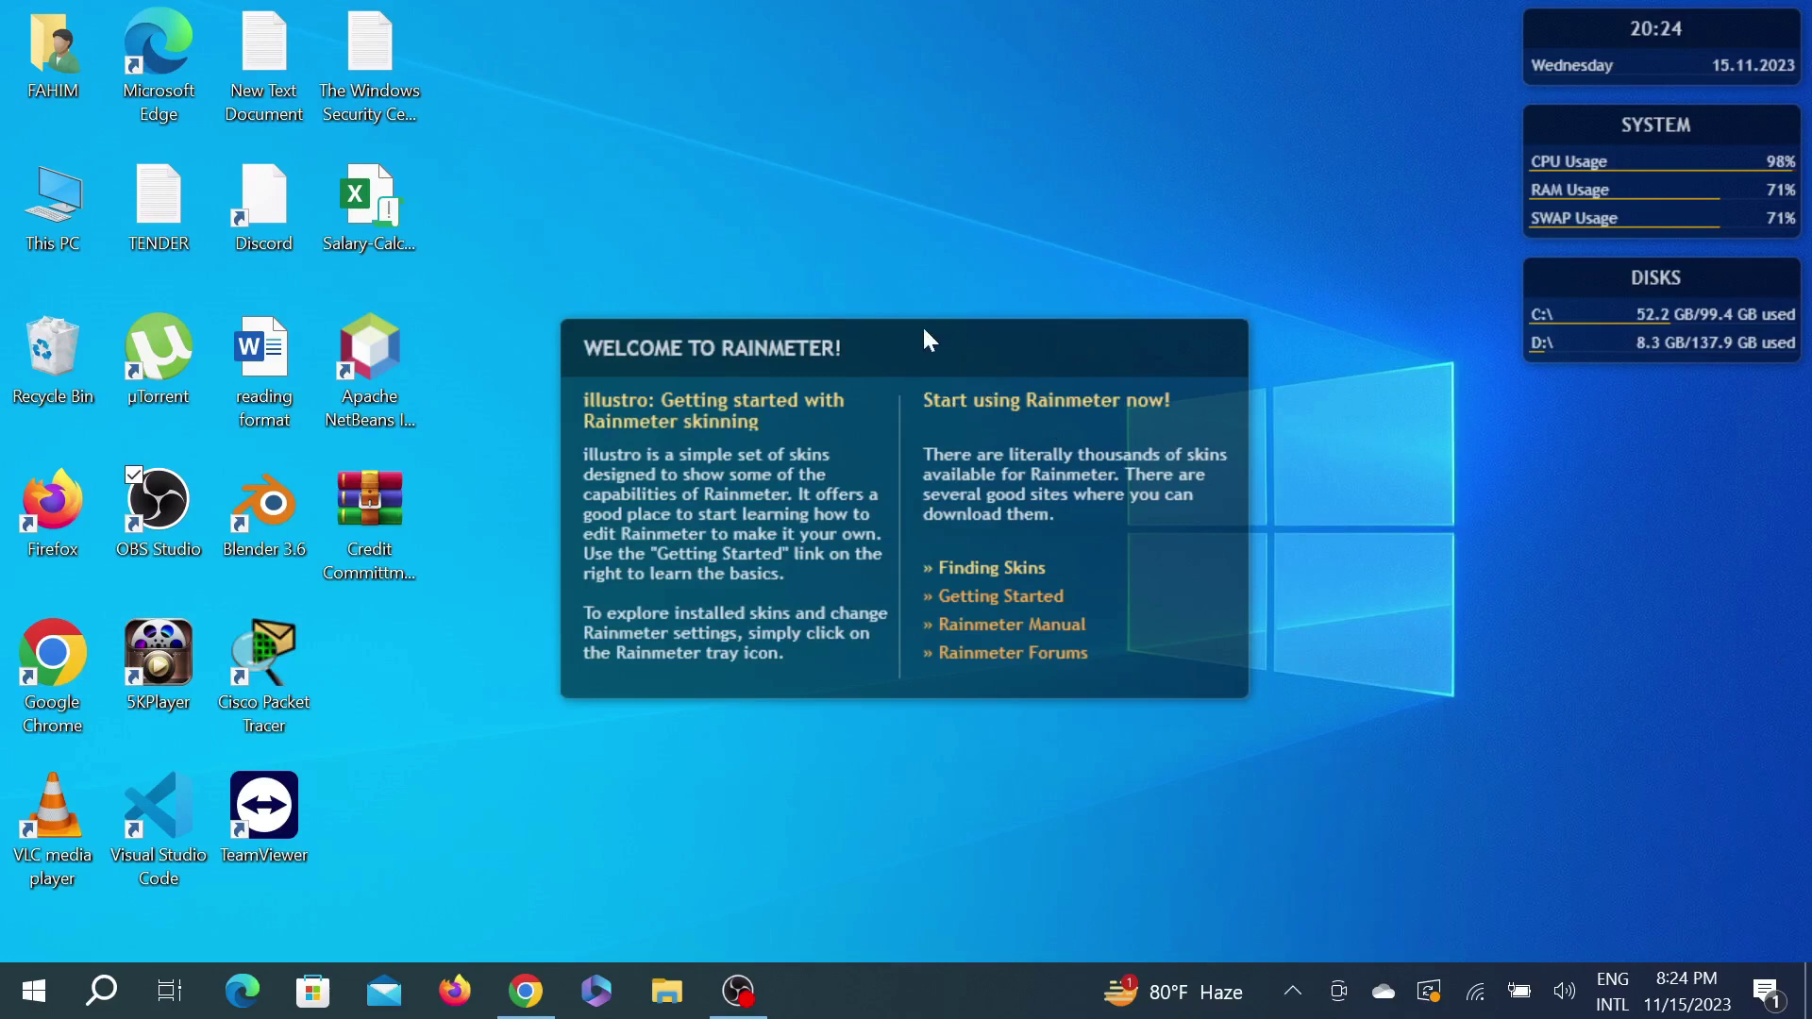
pyautogui.rightClick(993, 347)
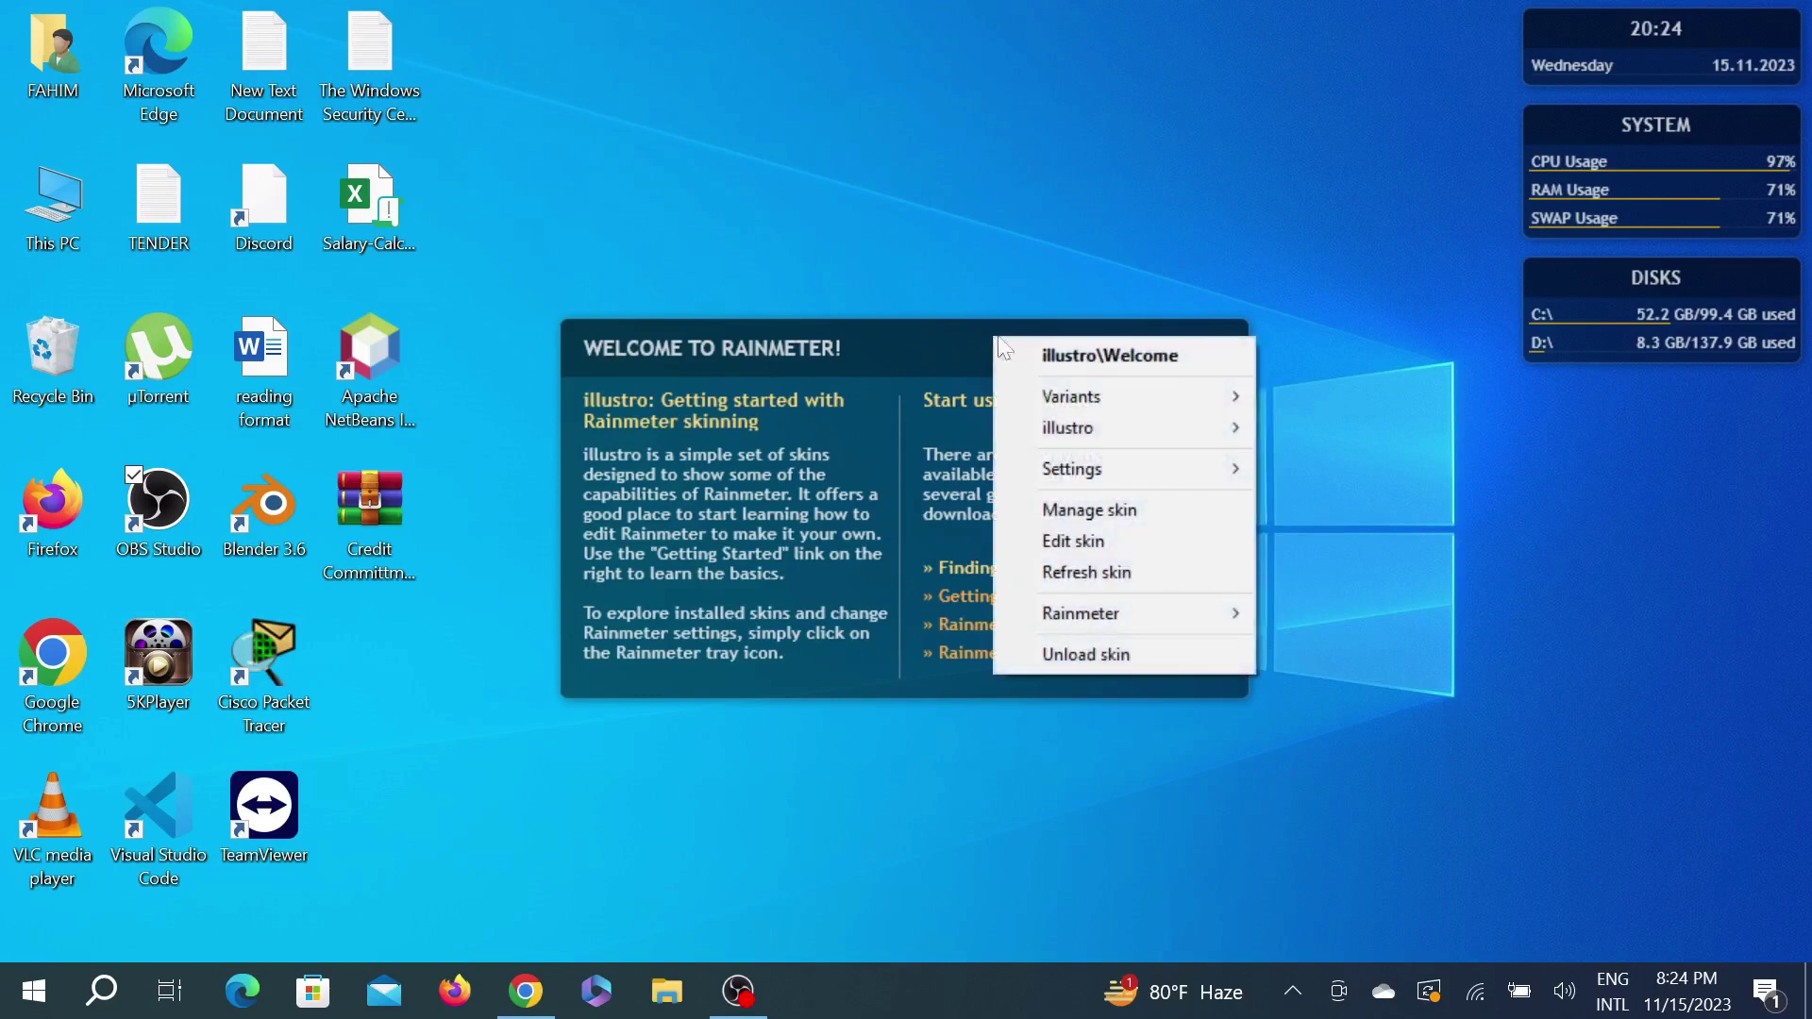
pyautogui.click(1063, 661)
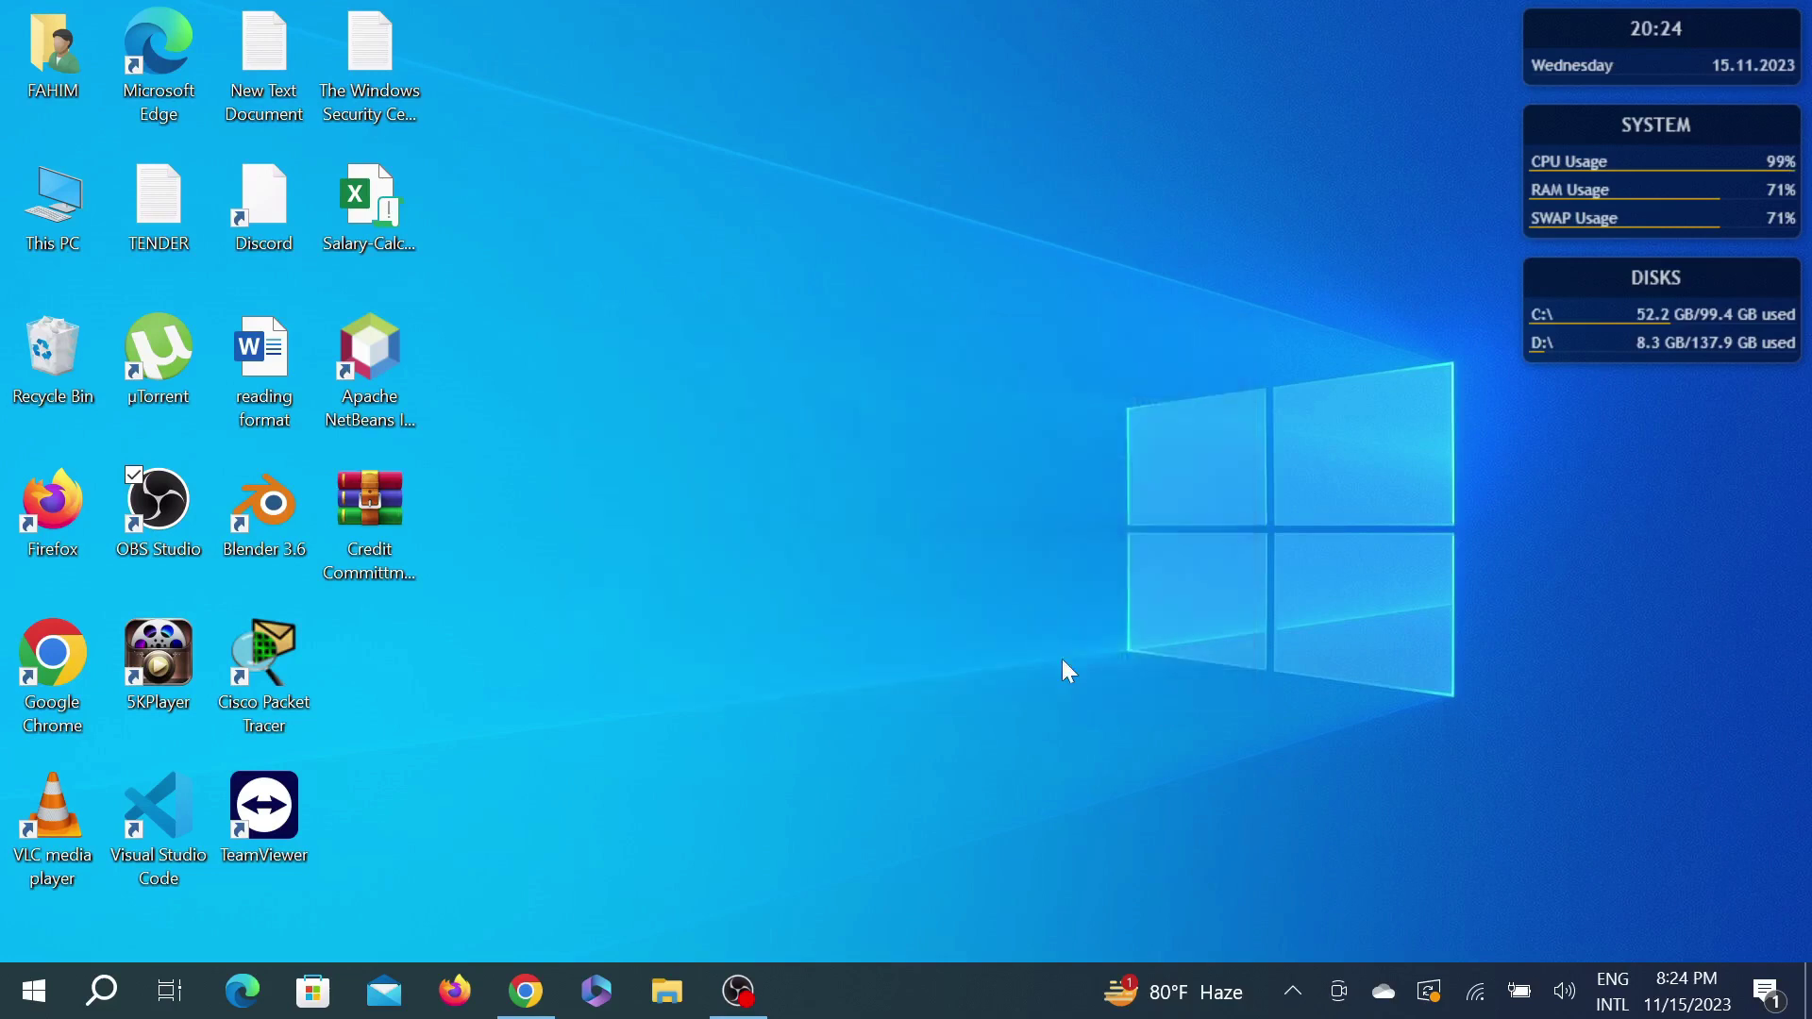
# Unload the default clock, SYSTEM and DISKS skins from the desktop
pyautogui.rightClick(1609, 29)
pyautogui.click(1645, 328)
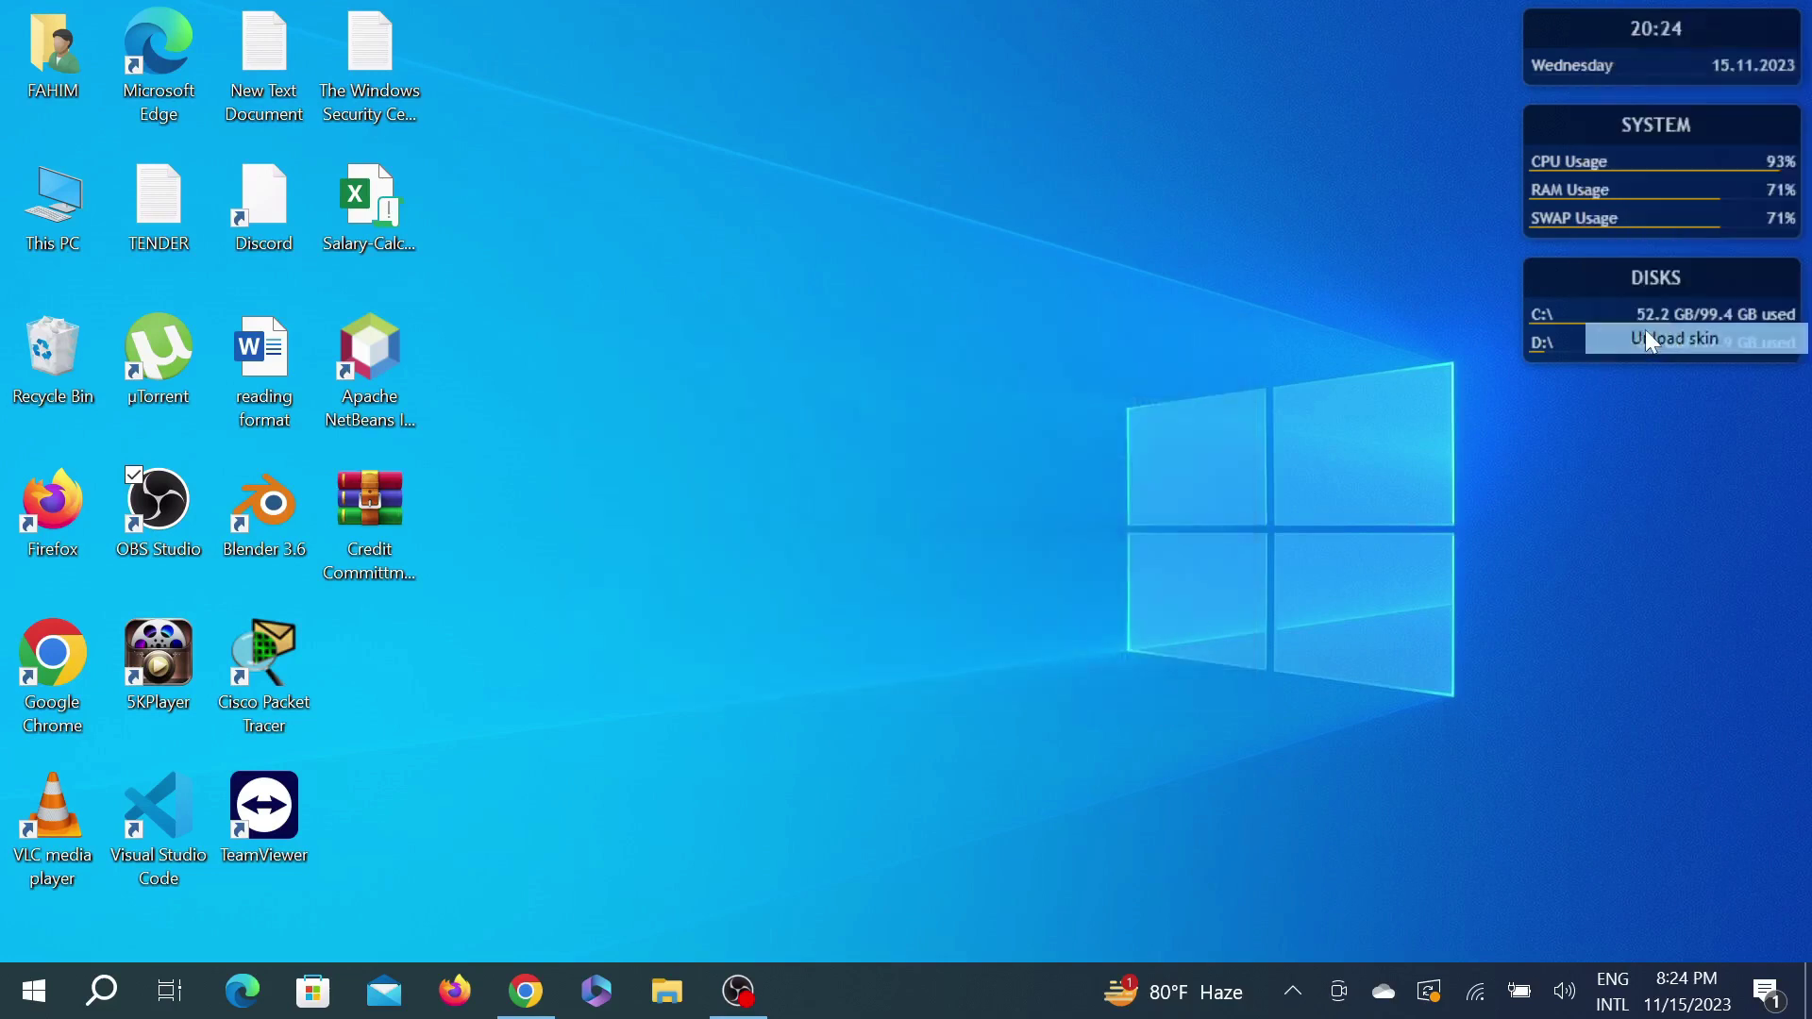
pyautogui.rightClick(1531, 125)
pyautogui.click(1593, 436)
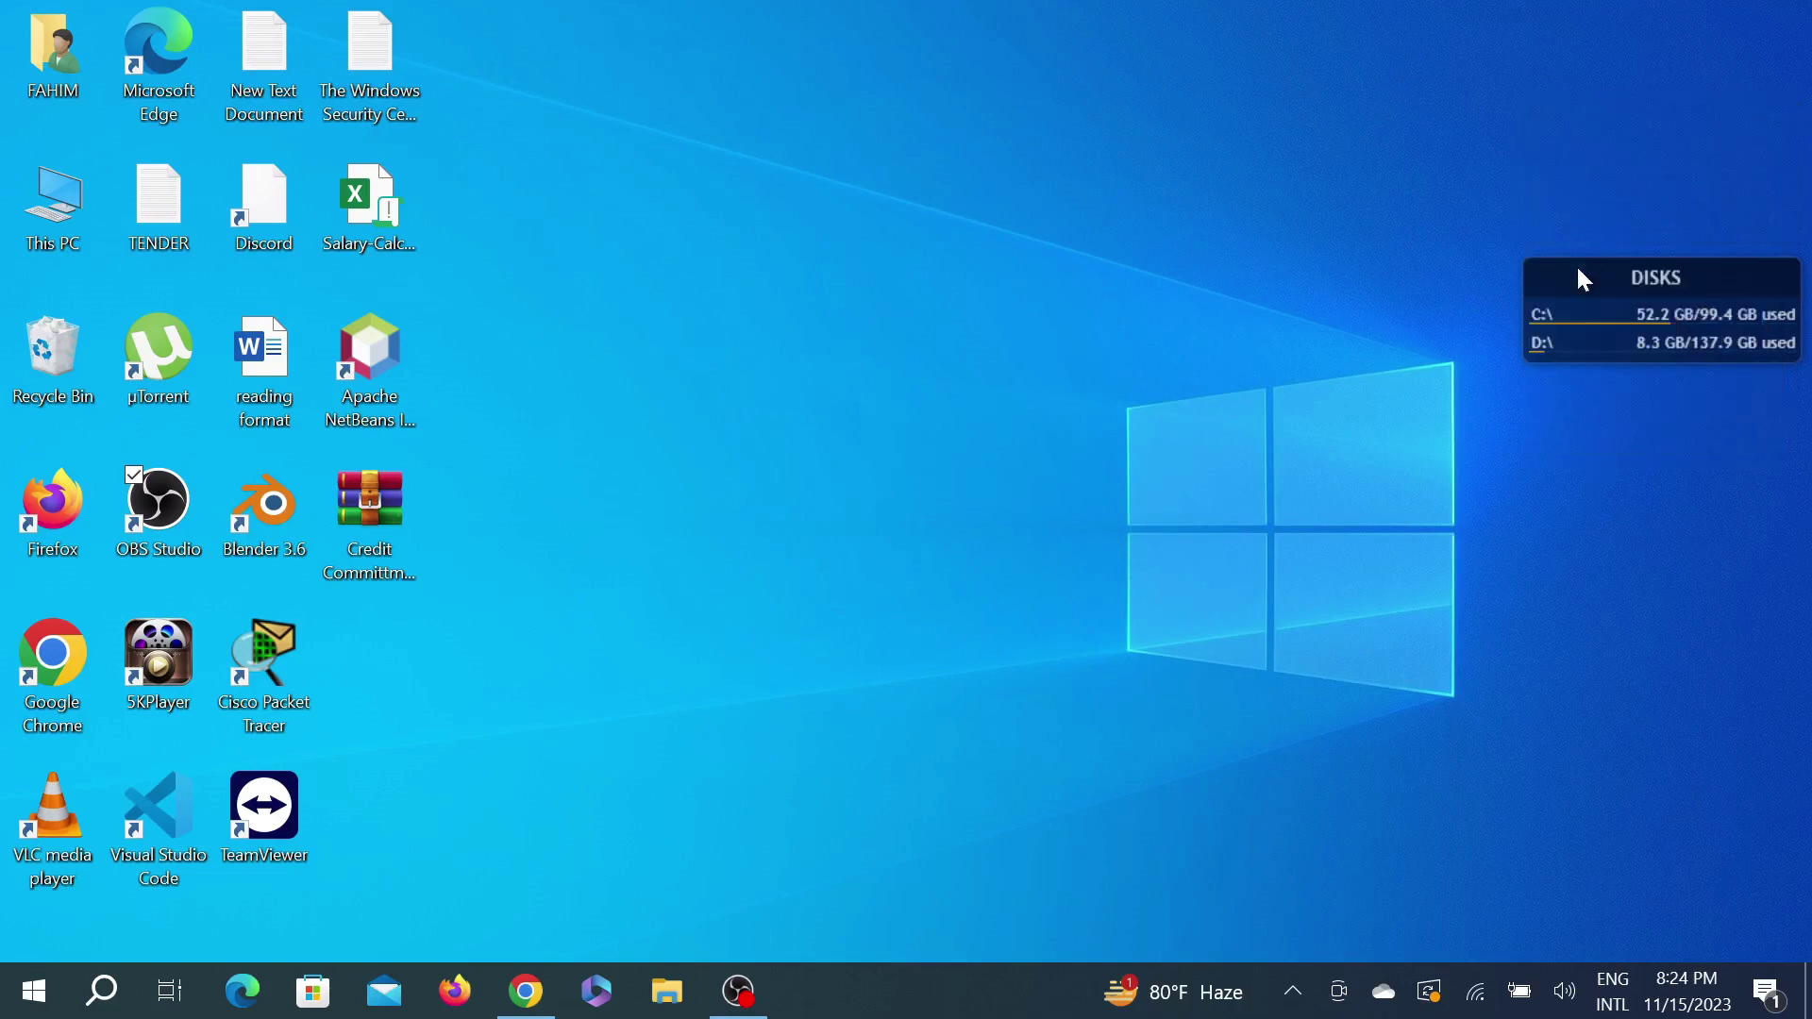
pyautogui.rightClick(1578, 270)
pyautogui.click(1638, 590)
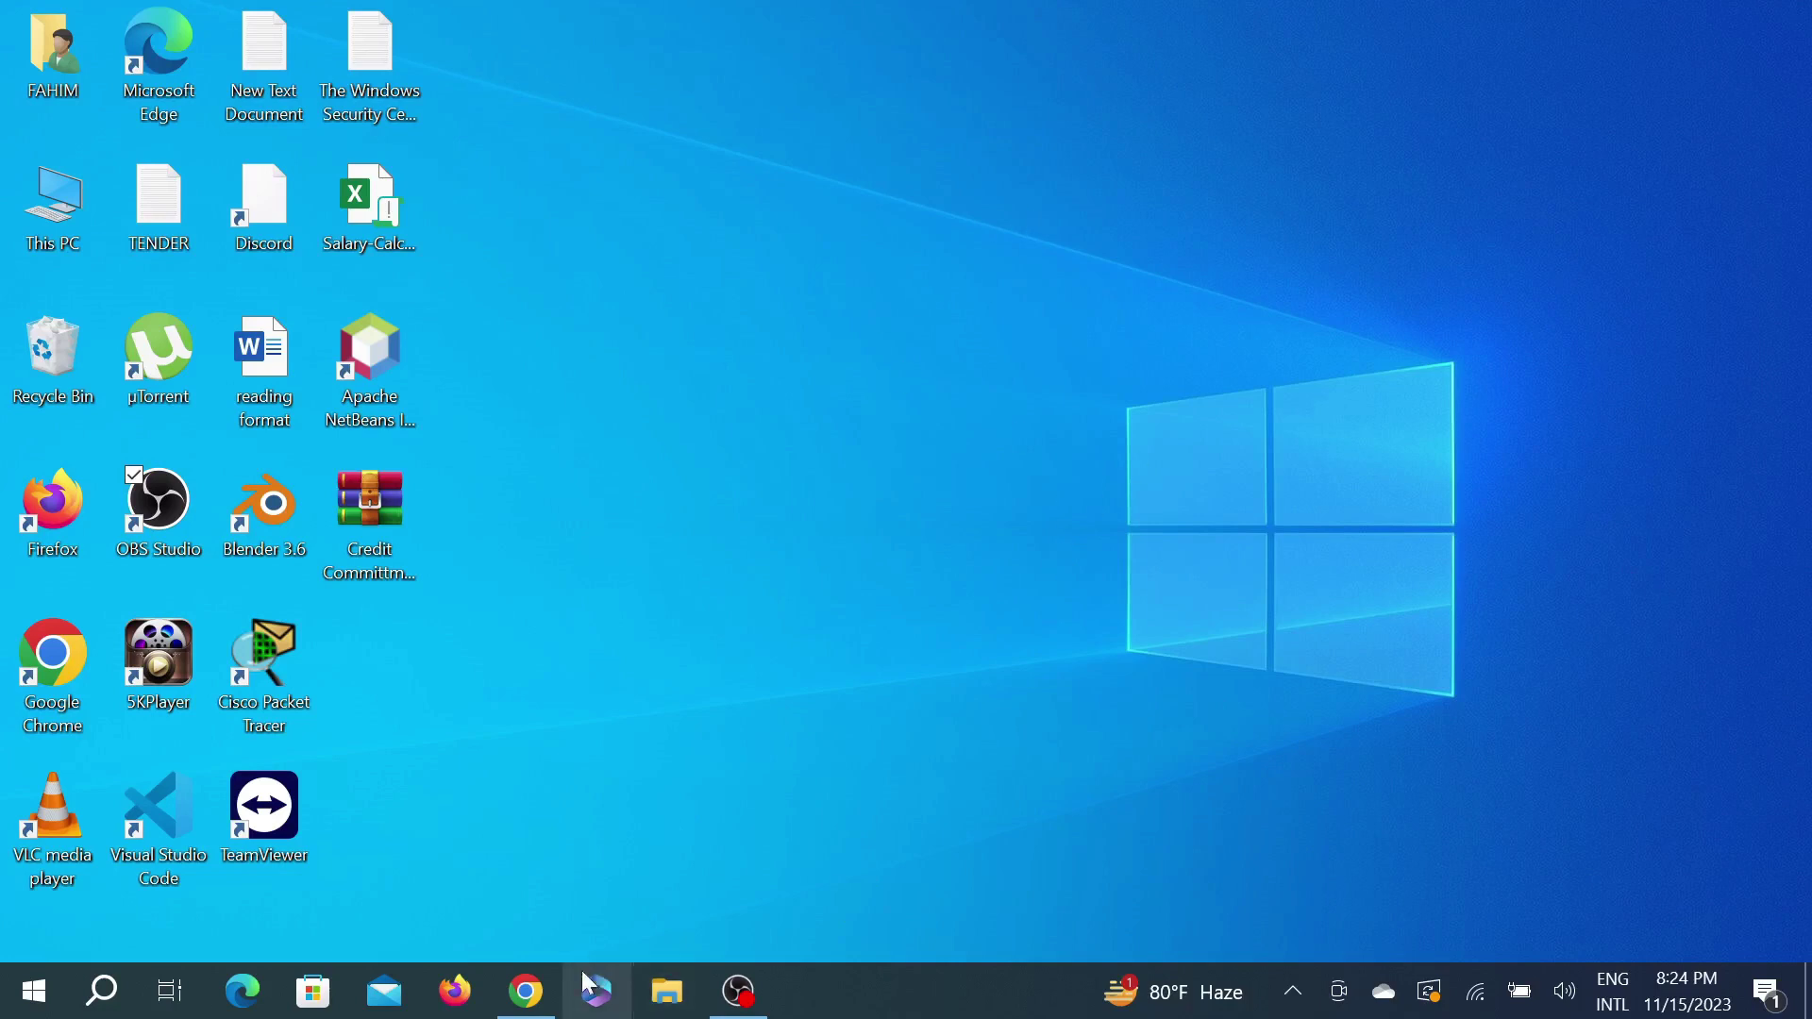
# Restore Chrome and search Google for 'elegant clock' in a new tab
pyautogui.click(525, 991)
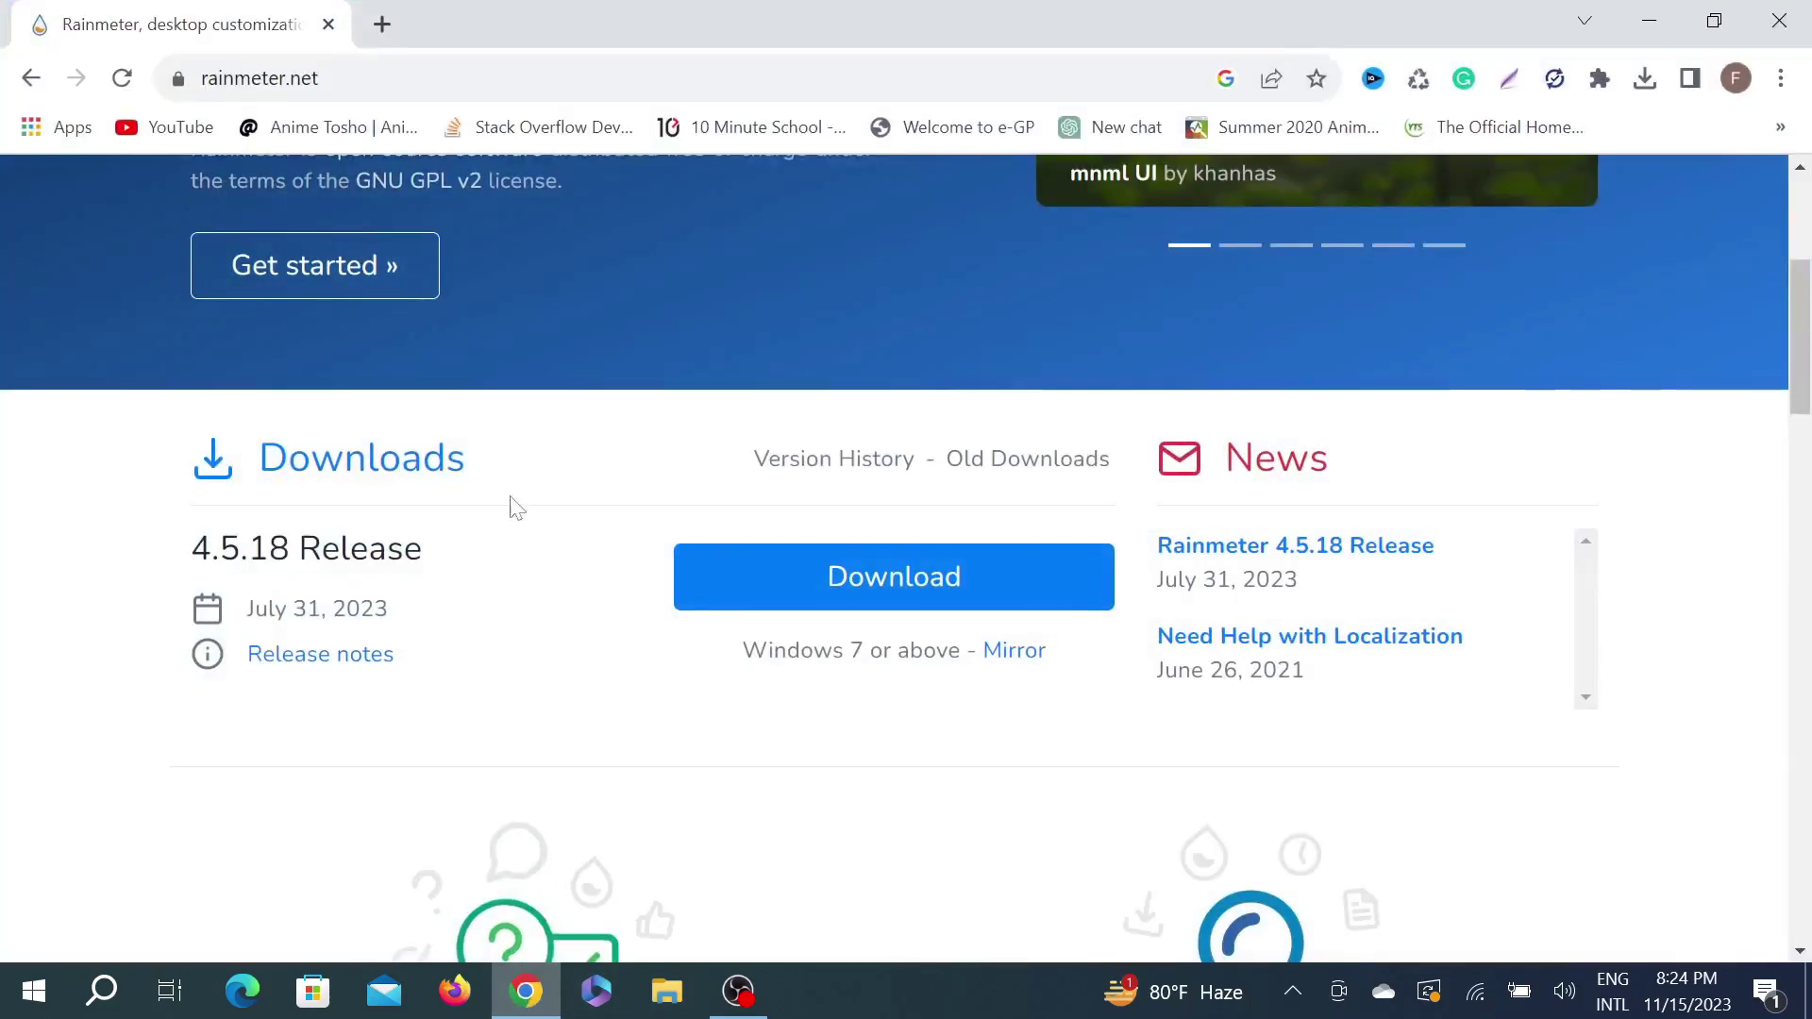
pyautogui.click(381, 24)
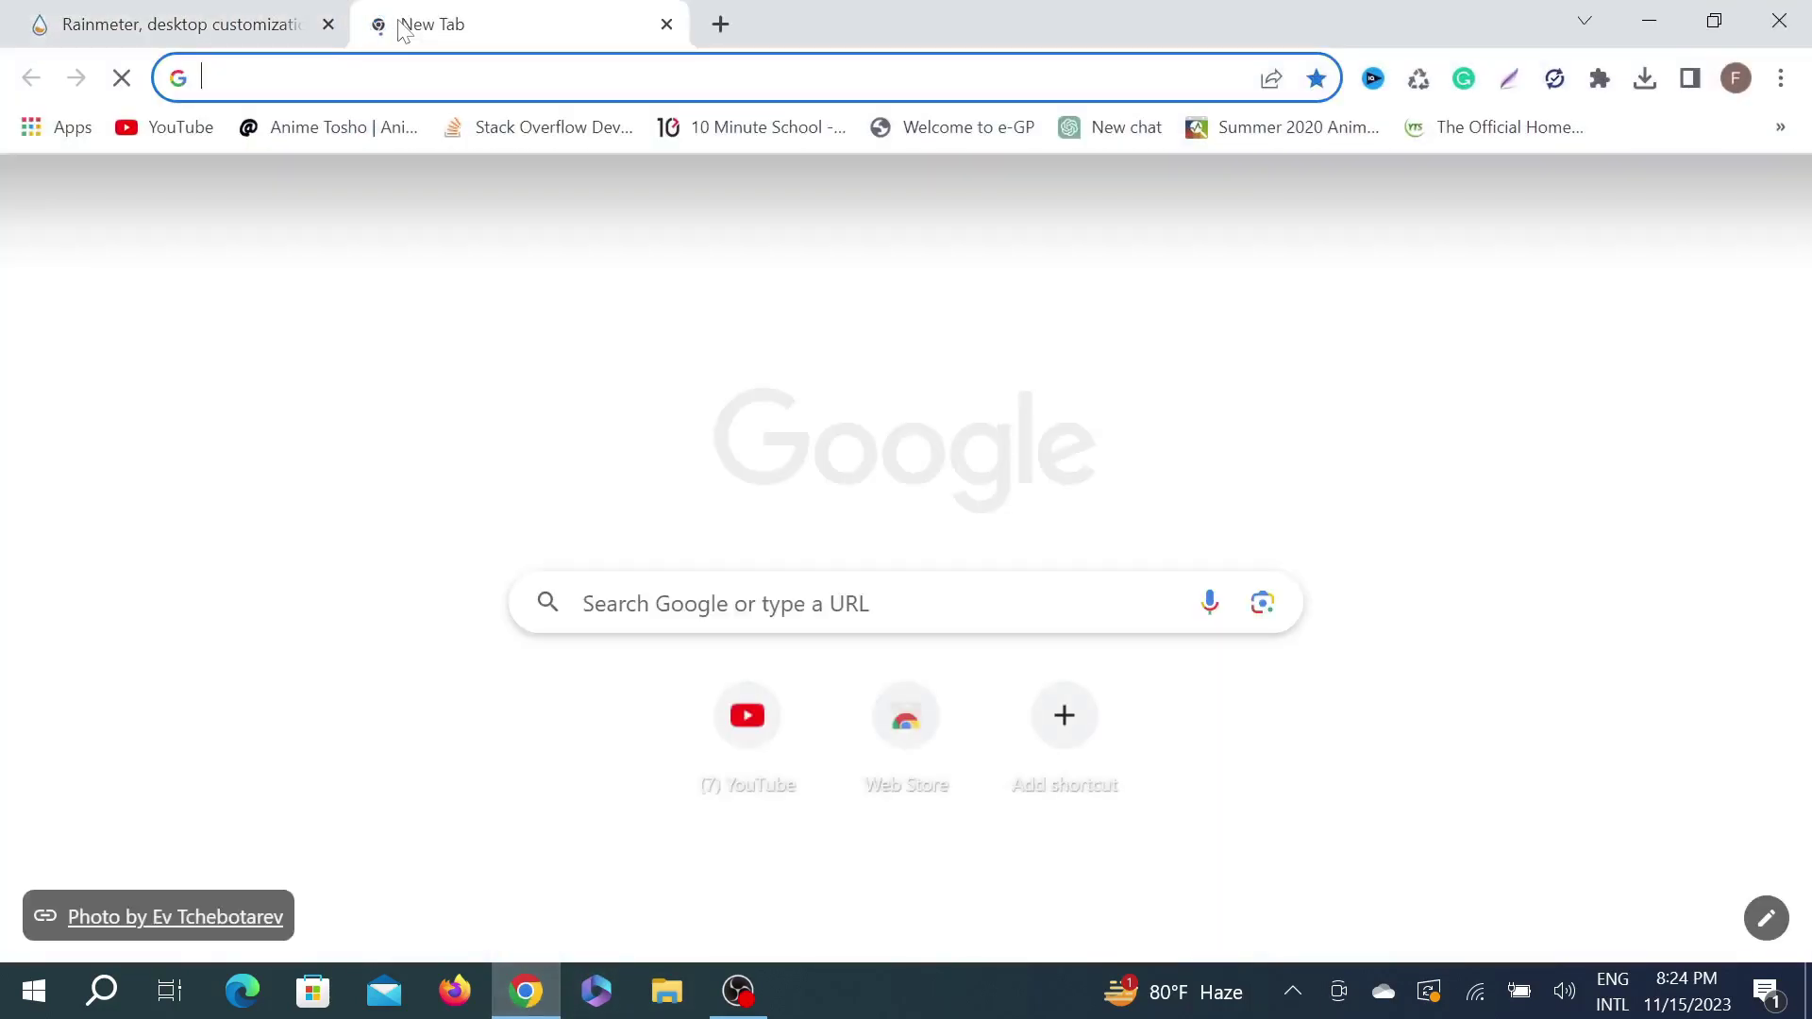
pyautogui.write('ele')
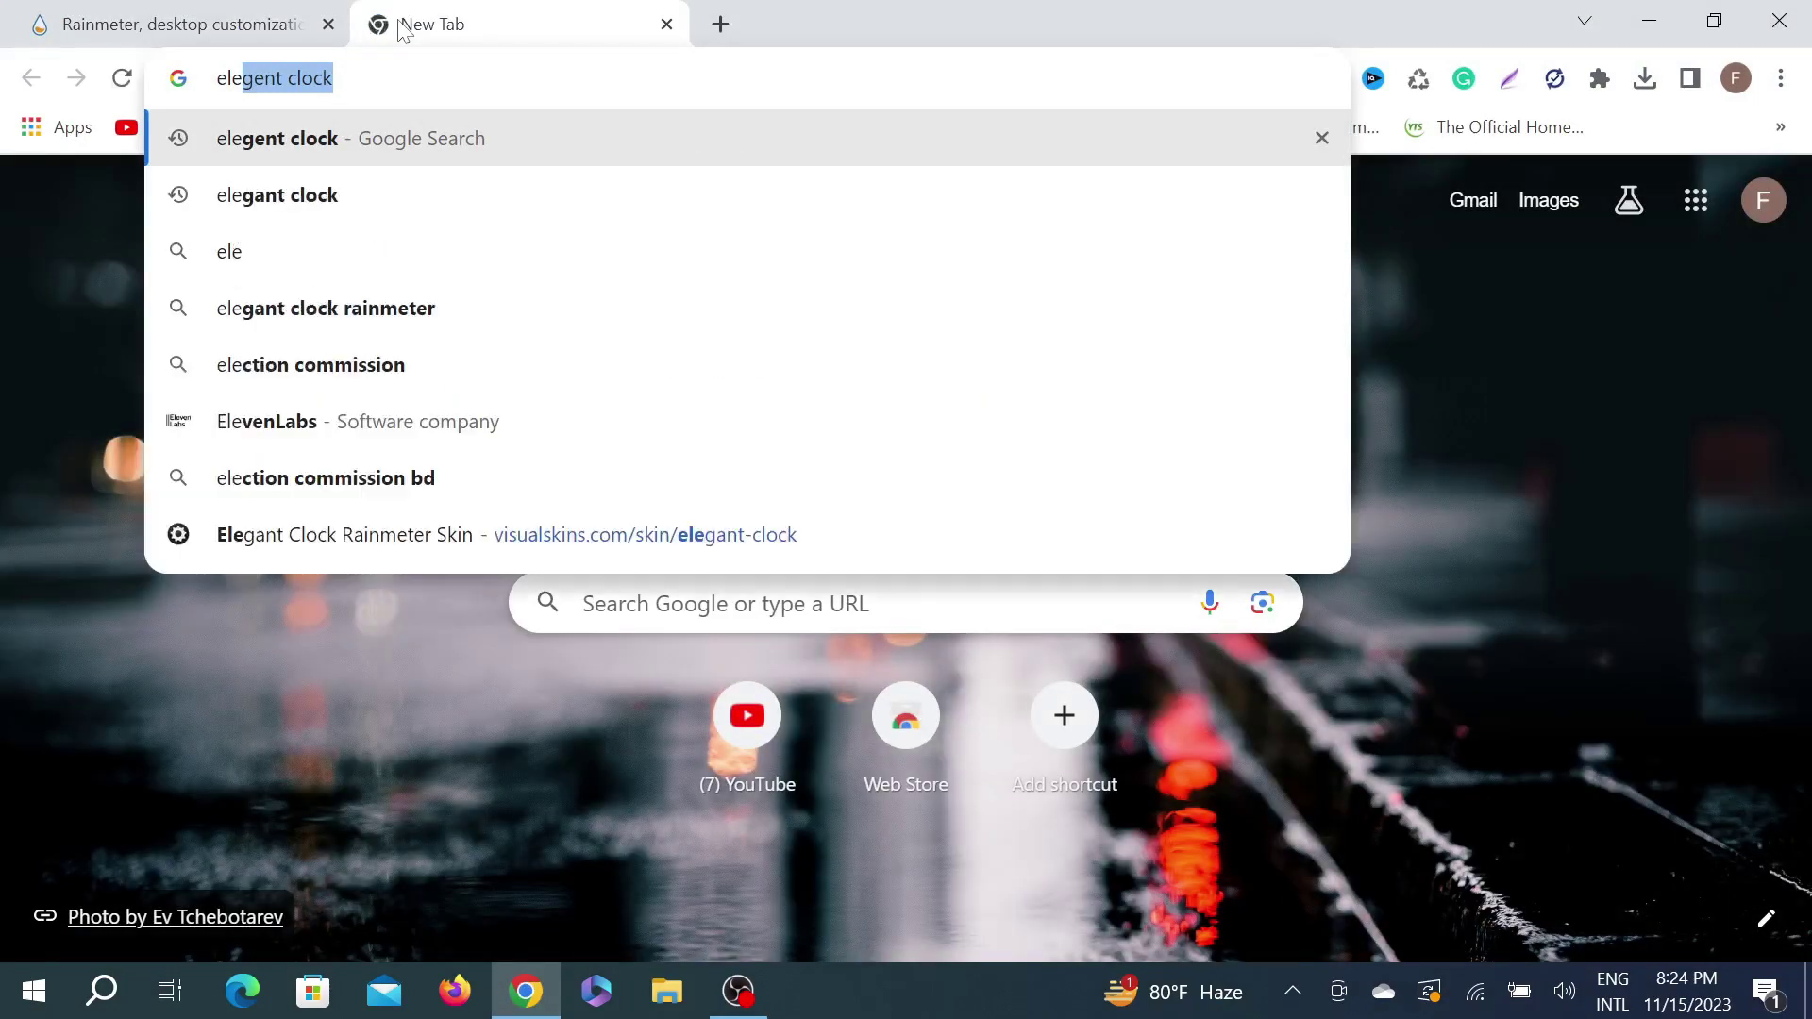
pyautogui.press('Return')
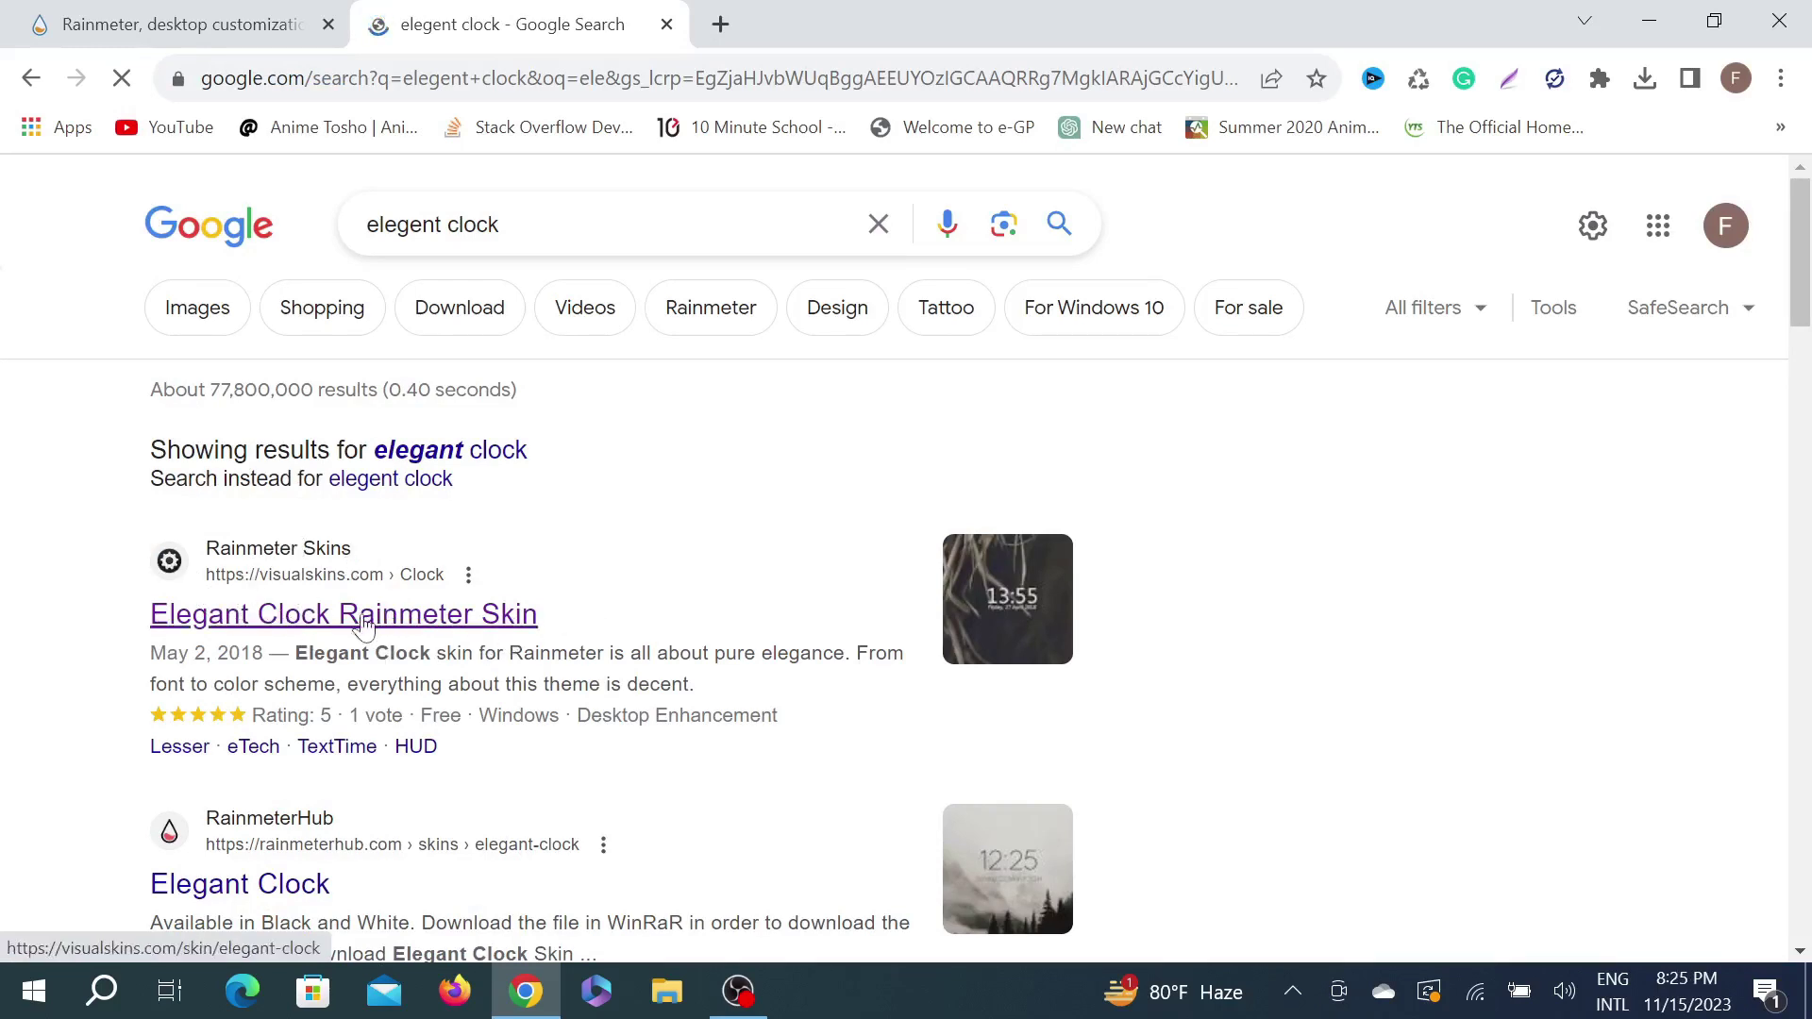
# Download elegant-clock.rmskin from the visualskins.com Elegant Clock page
pyautogui.click(401, 608)
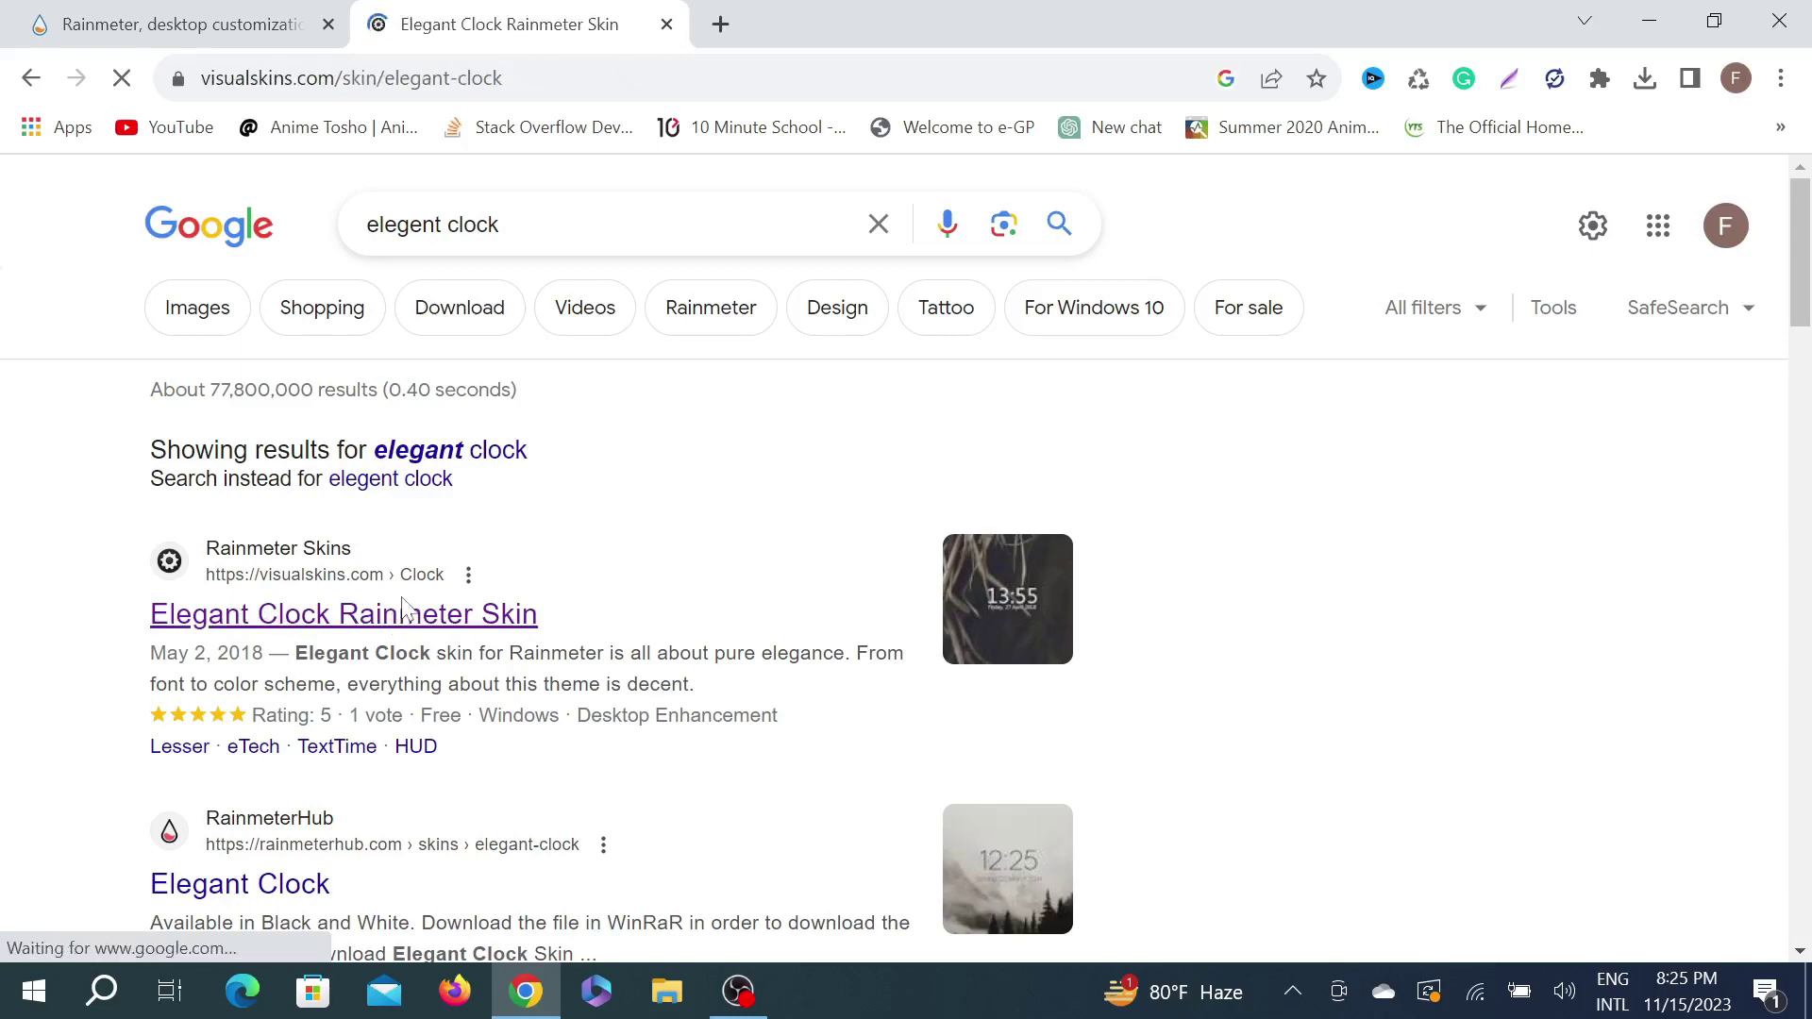
pyautogui.scroll(-2, 849, 554)
pyautogui.scroll(-2, 1199, 514)
pyautogui.scroll(-3, 1198, 514)
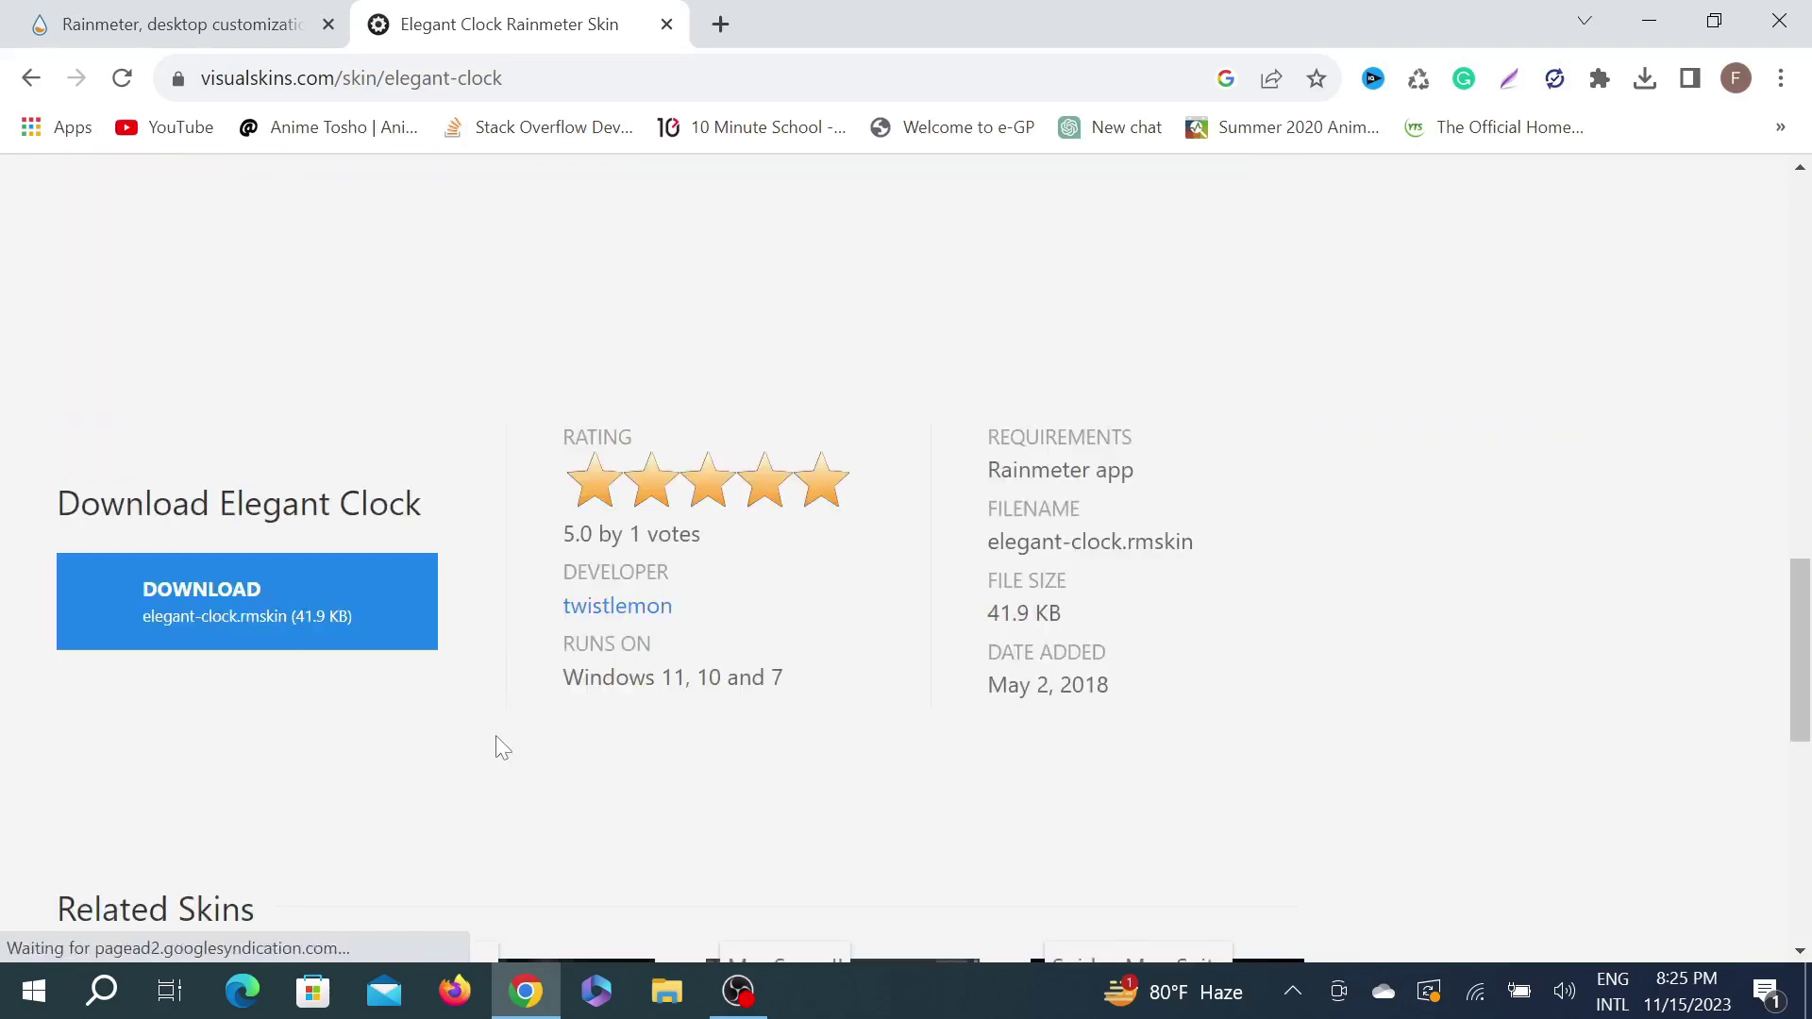
pyautogui.click(224, 573)
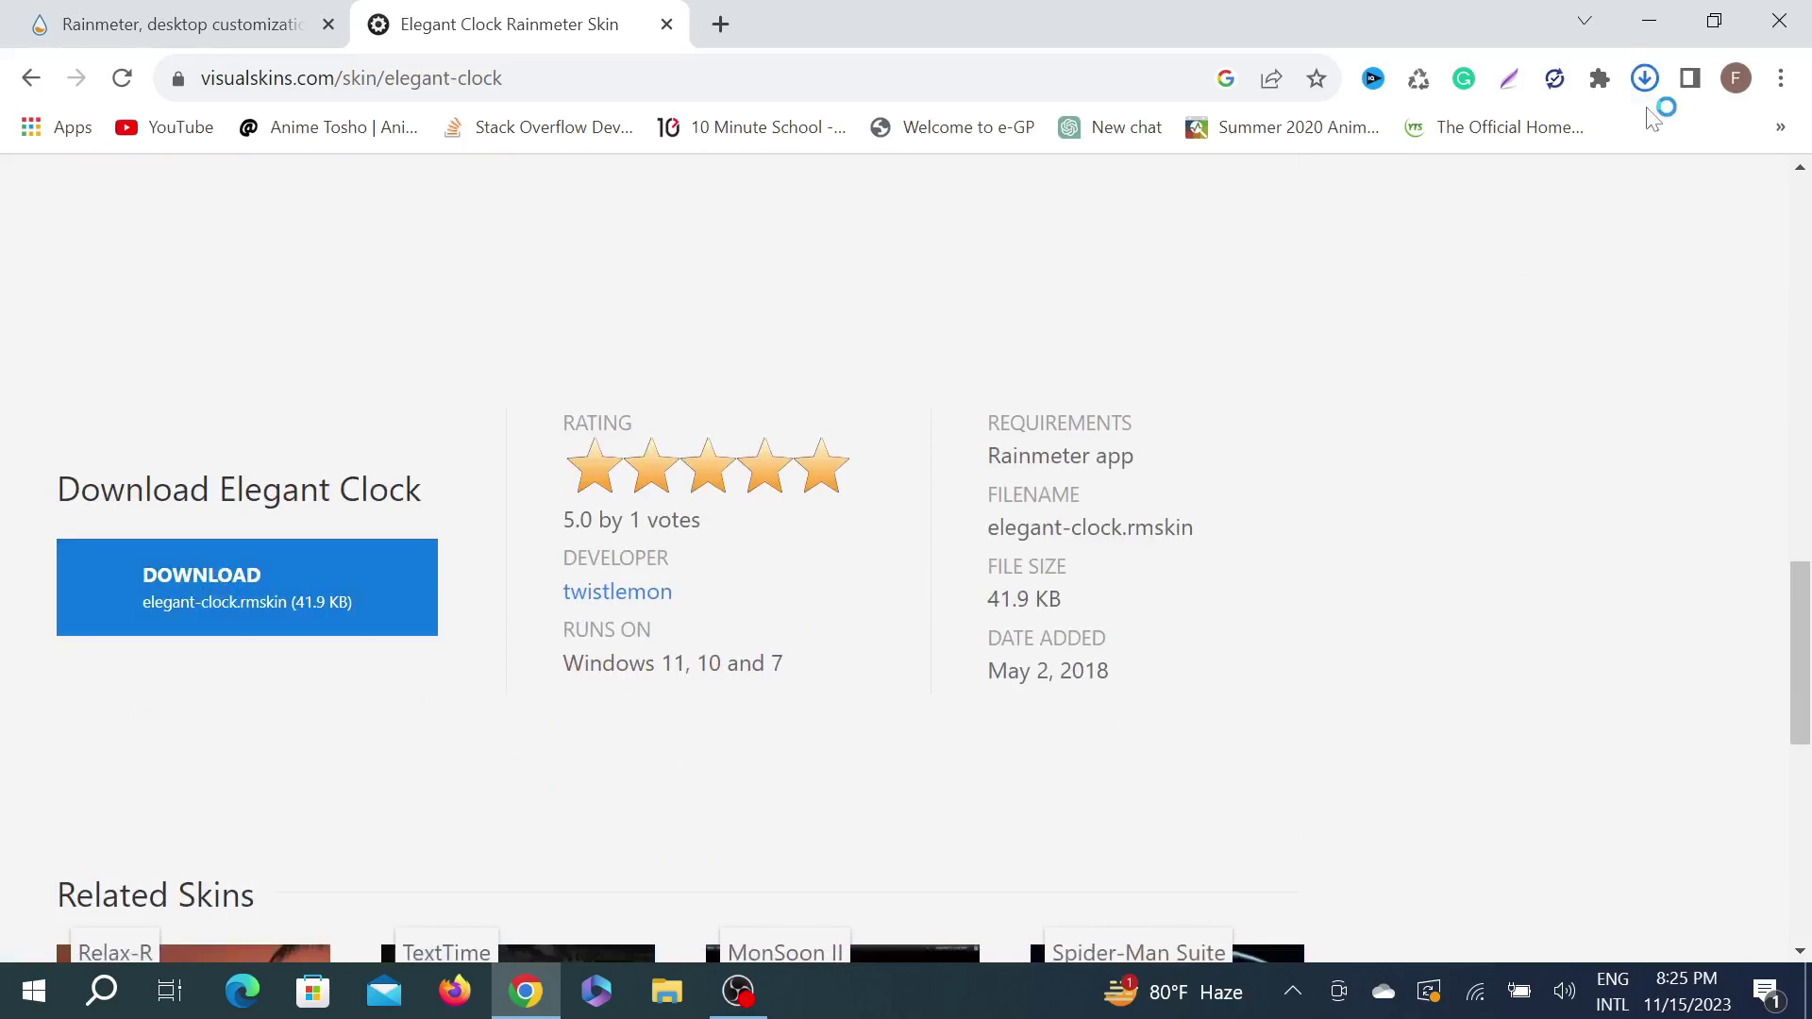
# Install elegant-clock.rmskin from Chrome's downloads, then minimise Chrome to show the desktop
pyautogui.click(1645, 79)
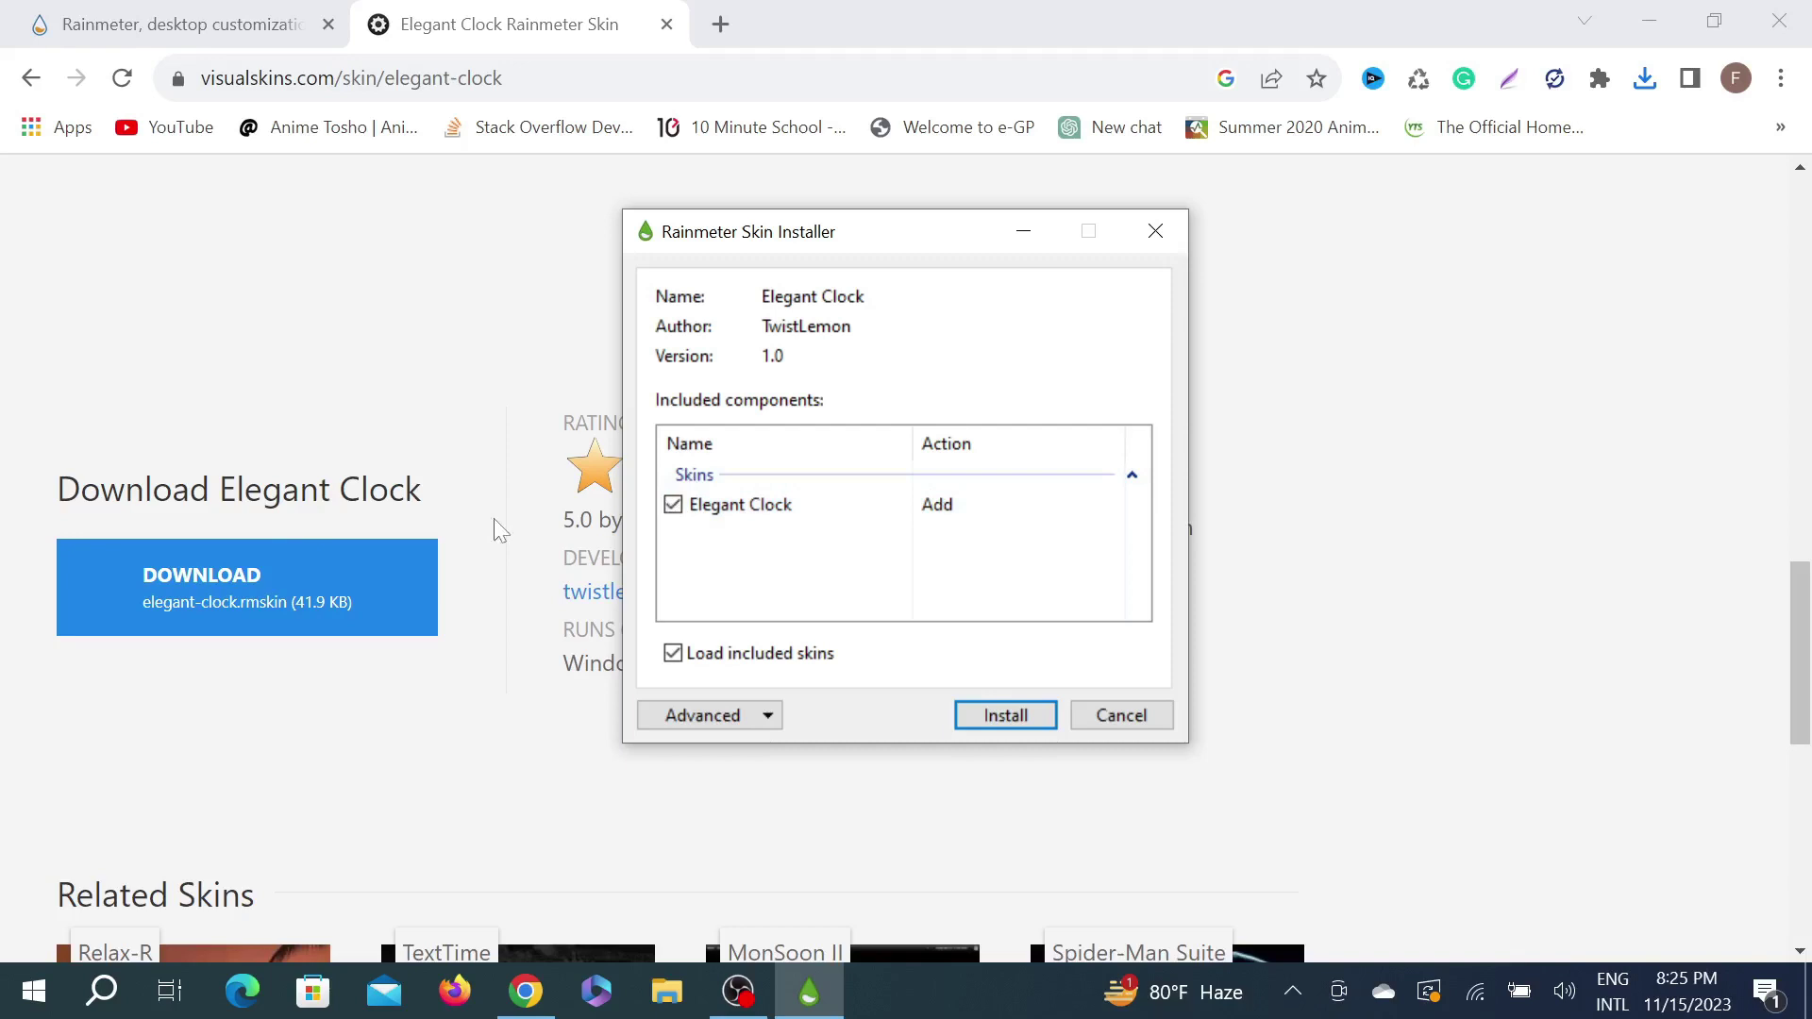
pyautogui.click(1006, 715)
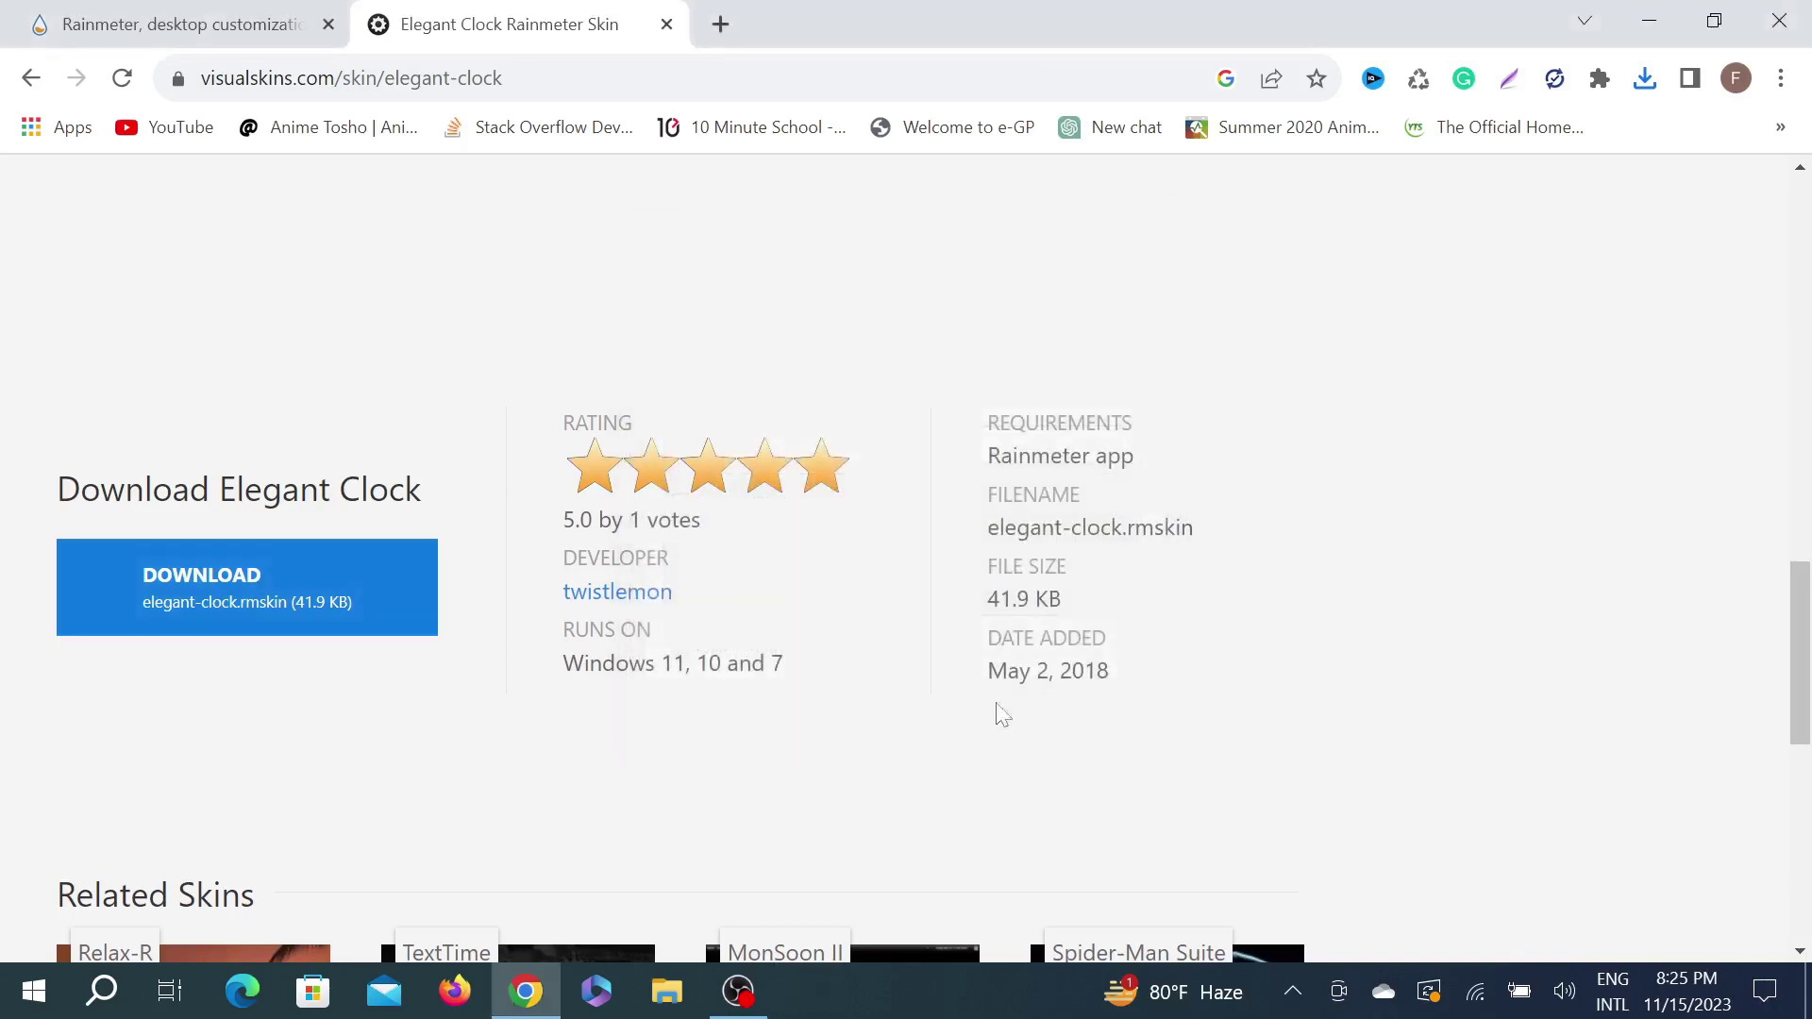
pyautogui.click(1646, 21)
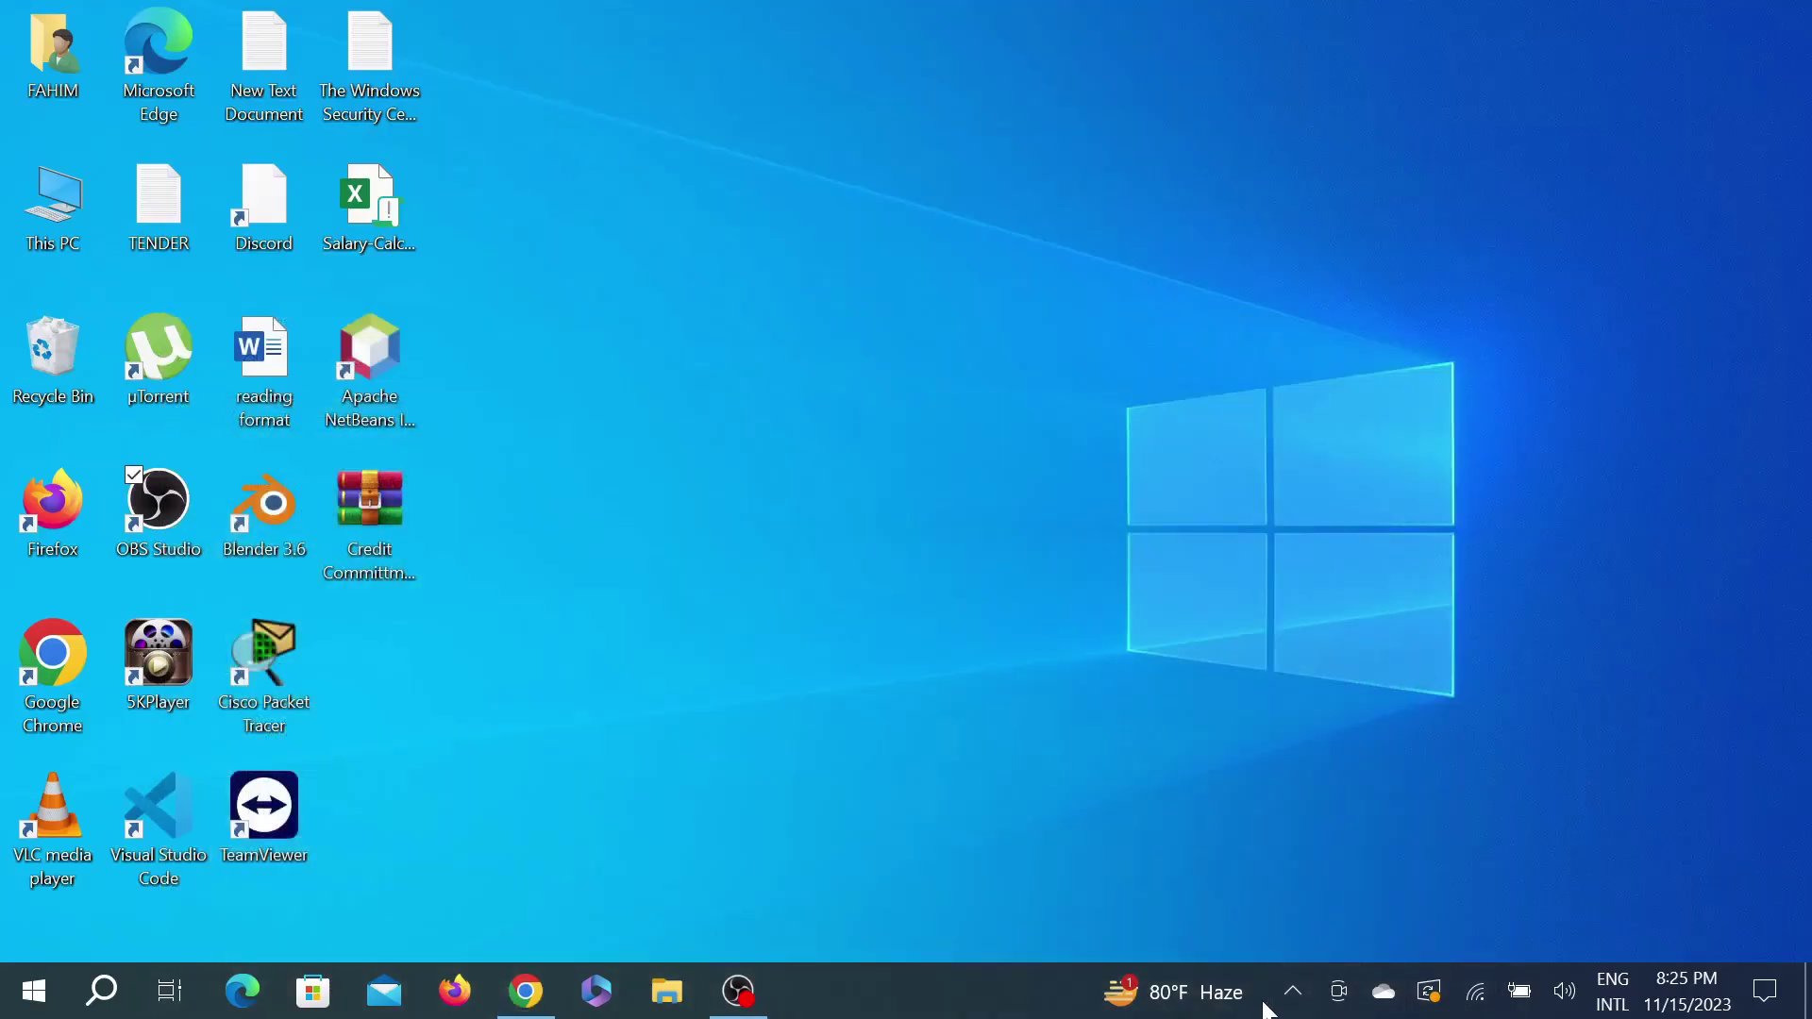
# Open the Manage Rainmeter window from the Rainmeter icon in the system tray
pyautogui.click(1292, 993)
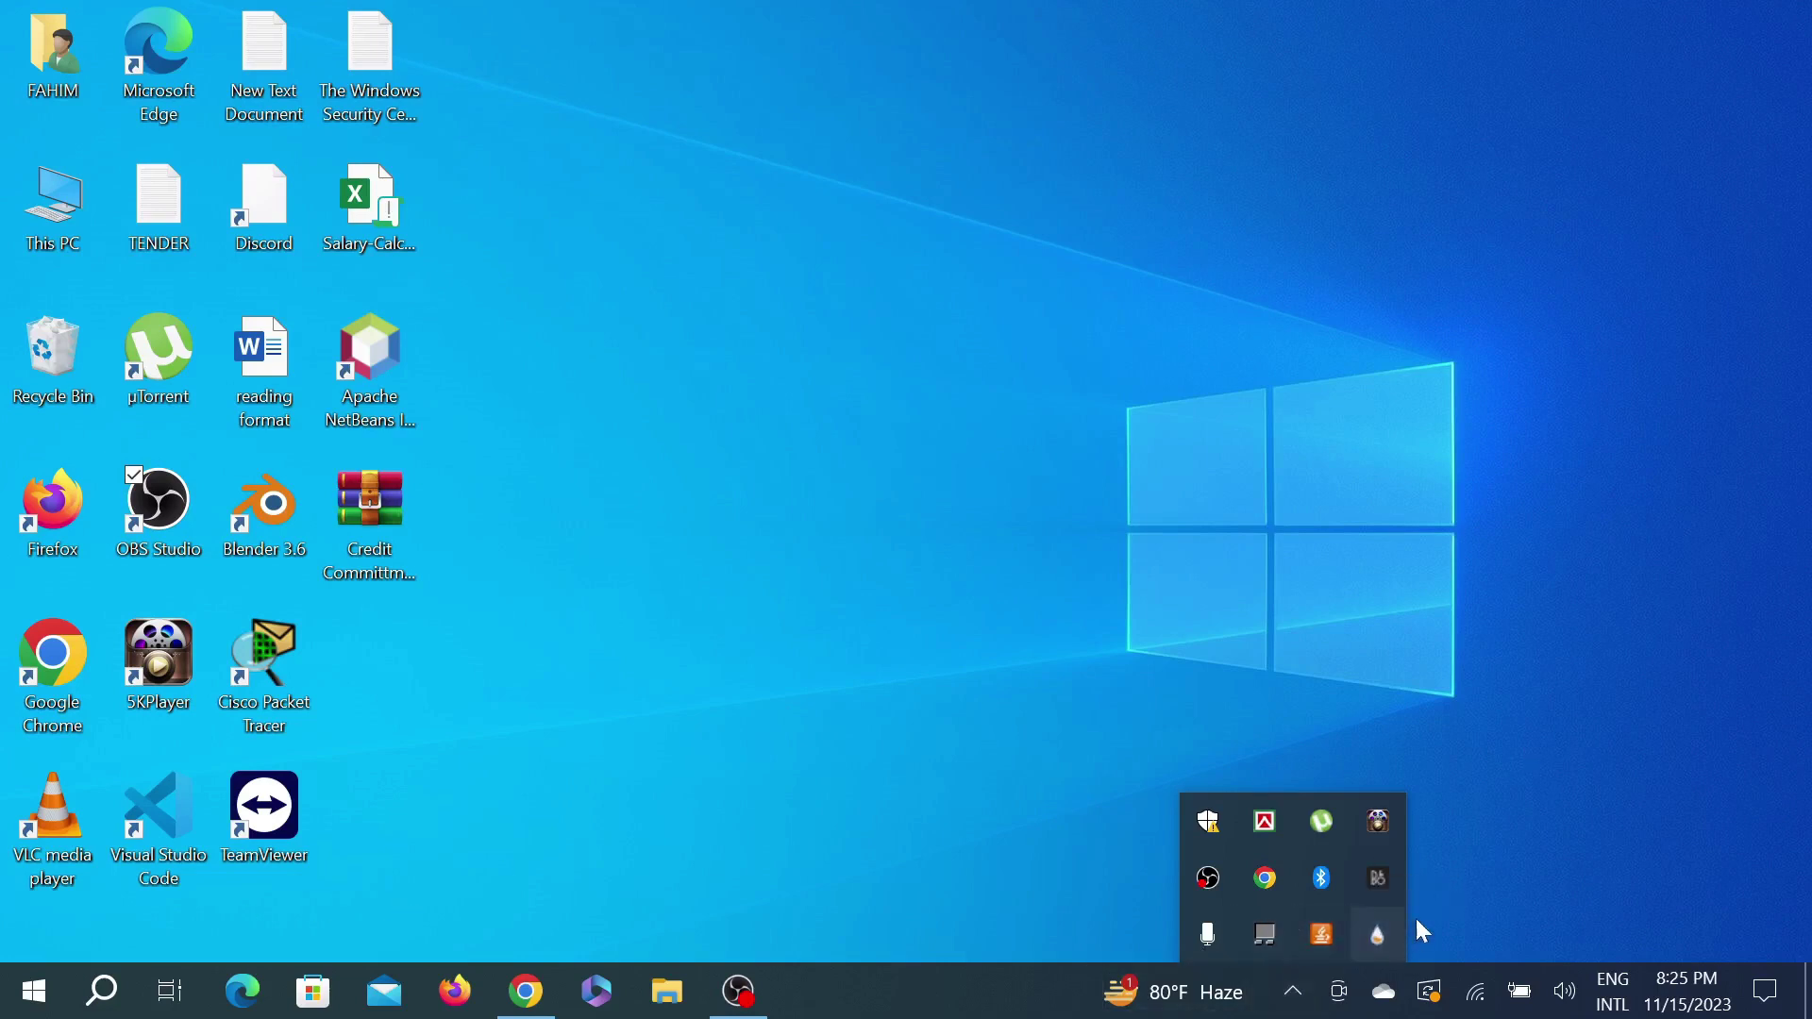
pyautogui.click(122, 1004)
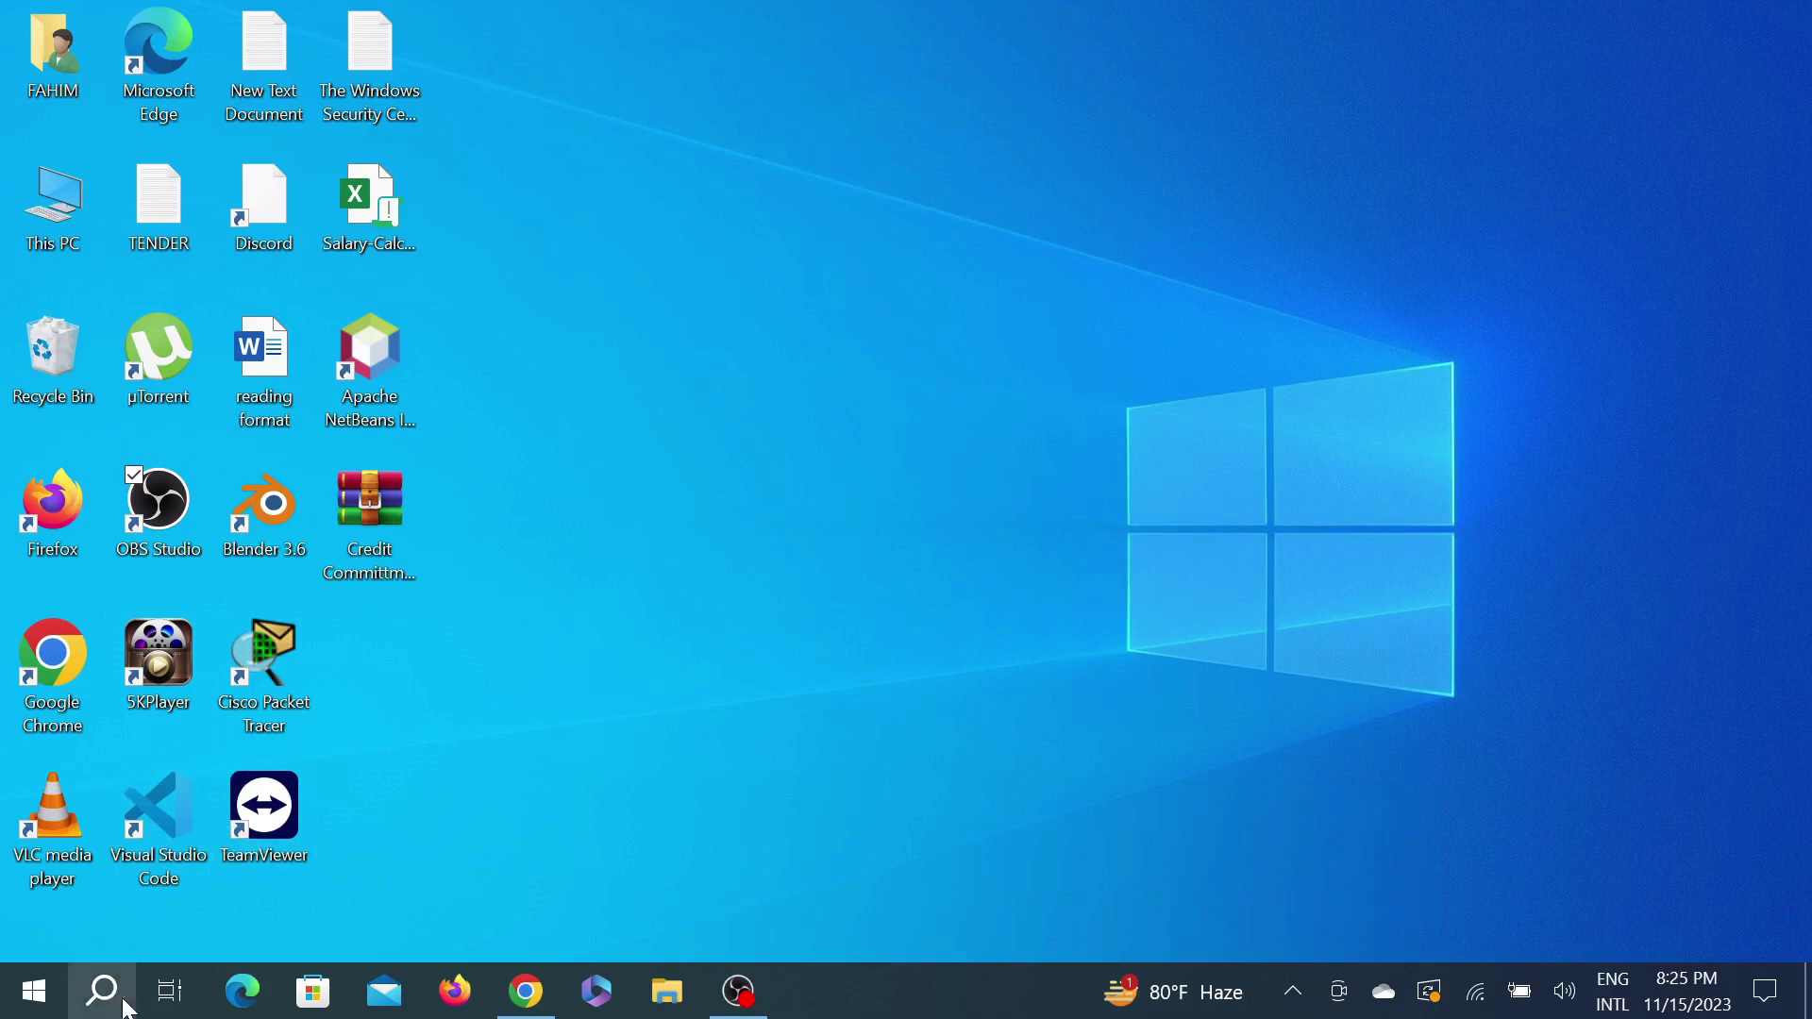
pyautogui.write('r')
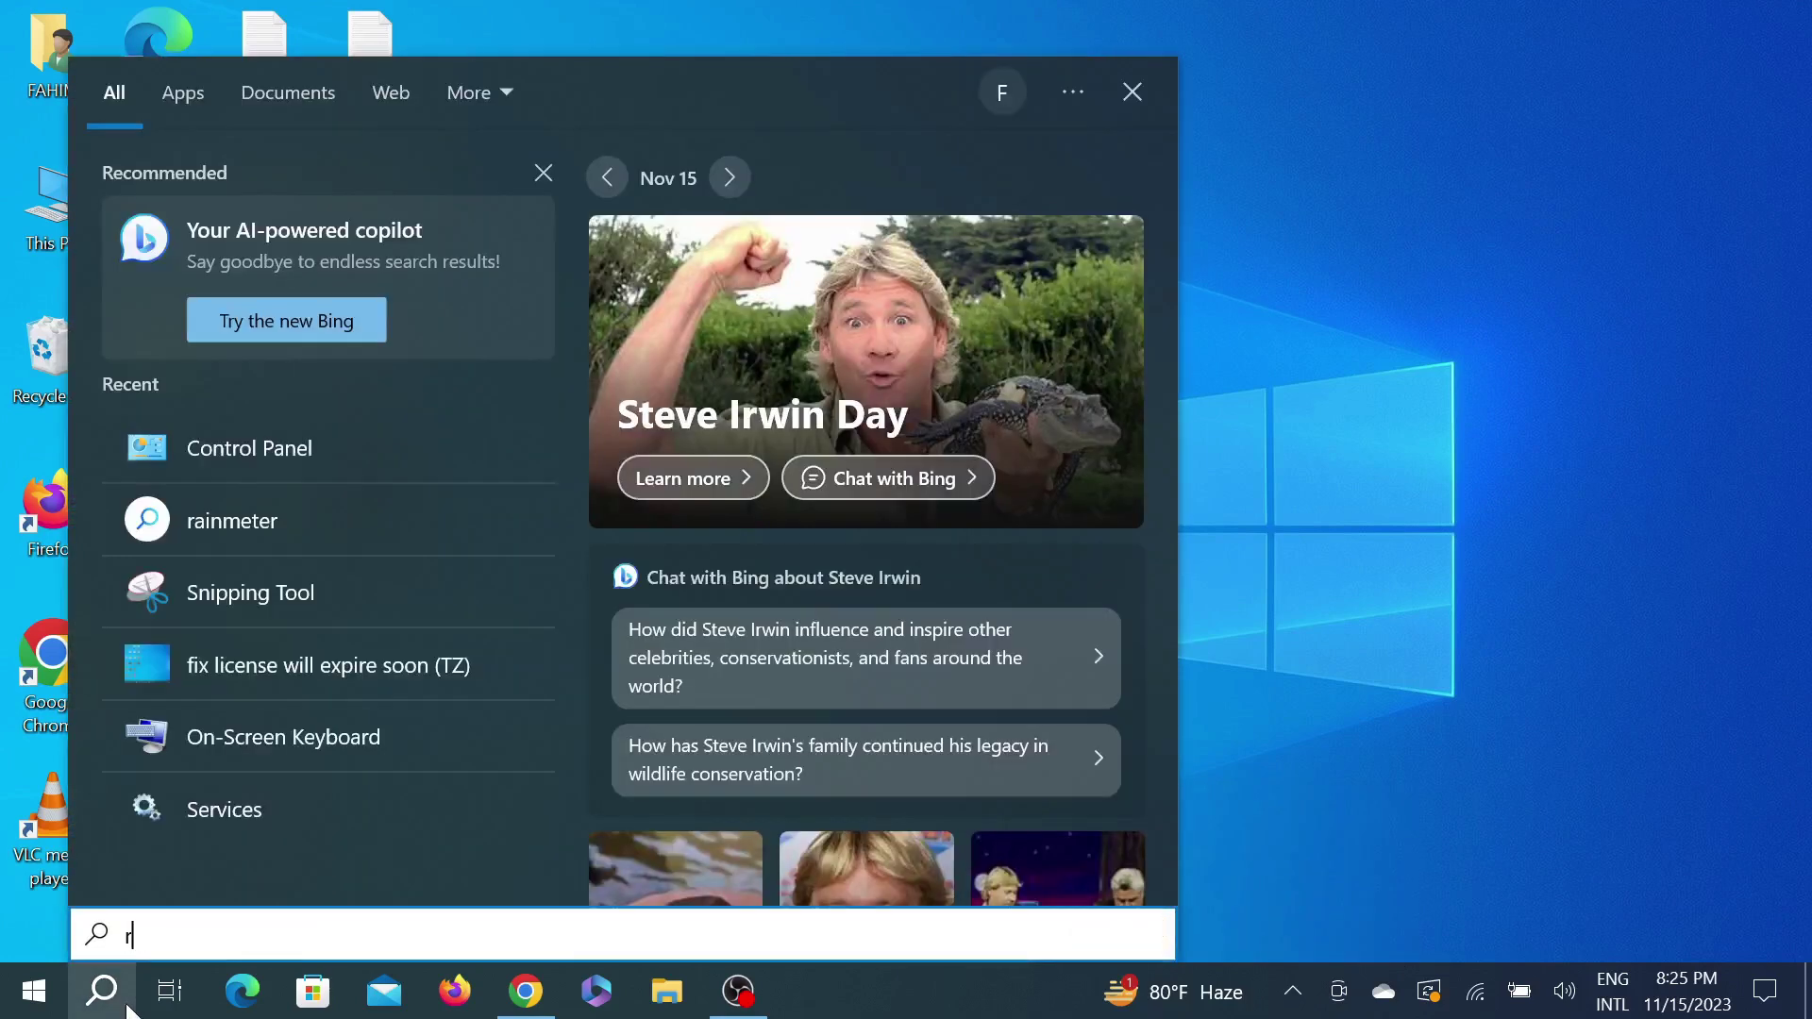
pyautogui.write('ain')
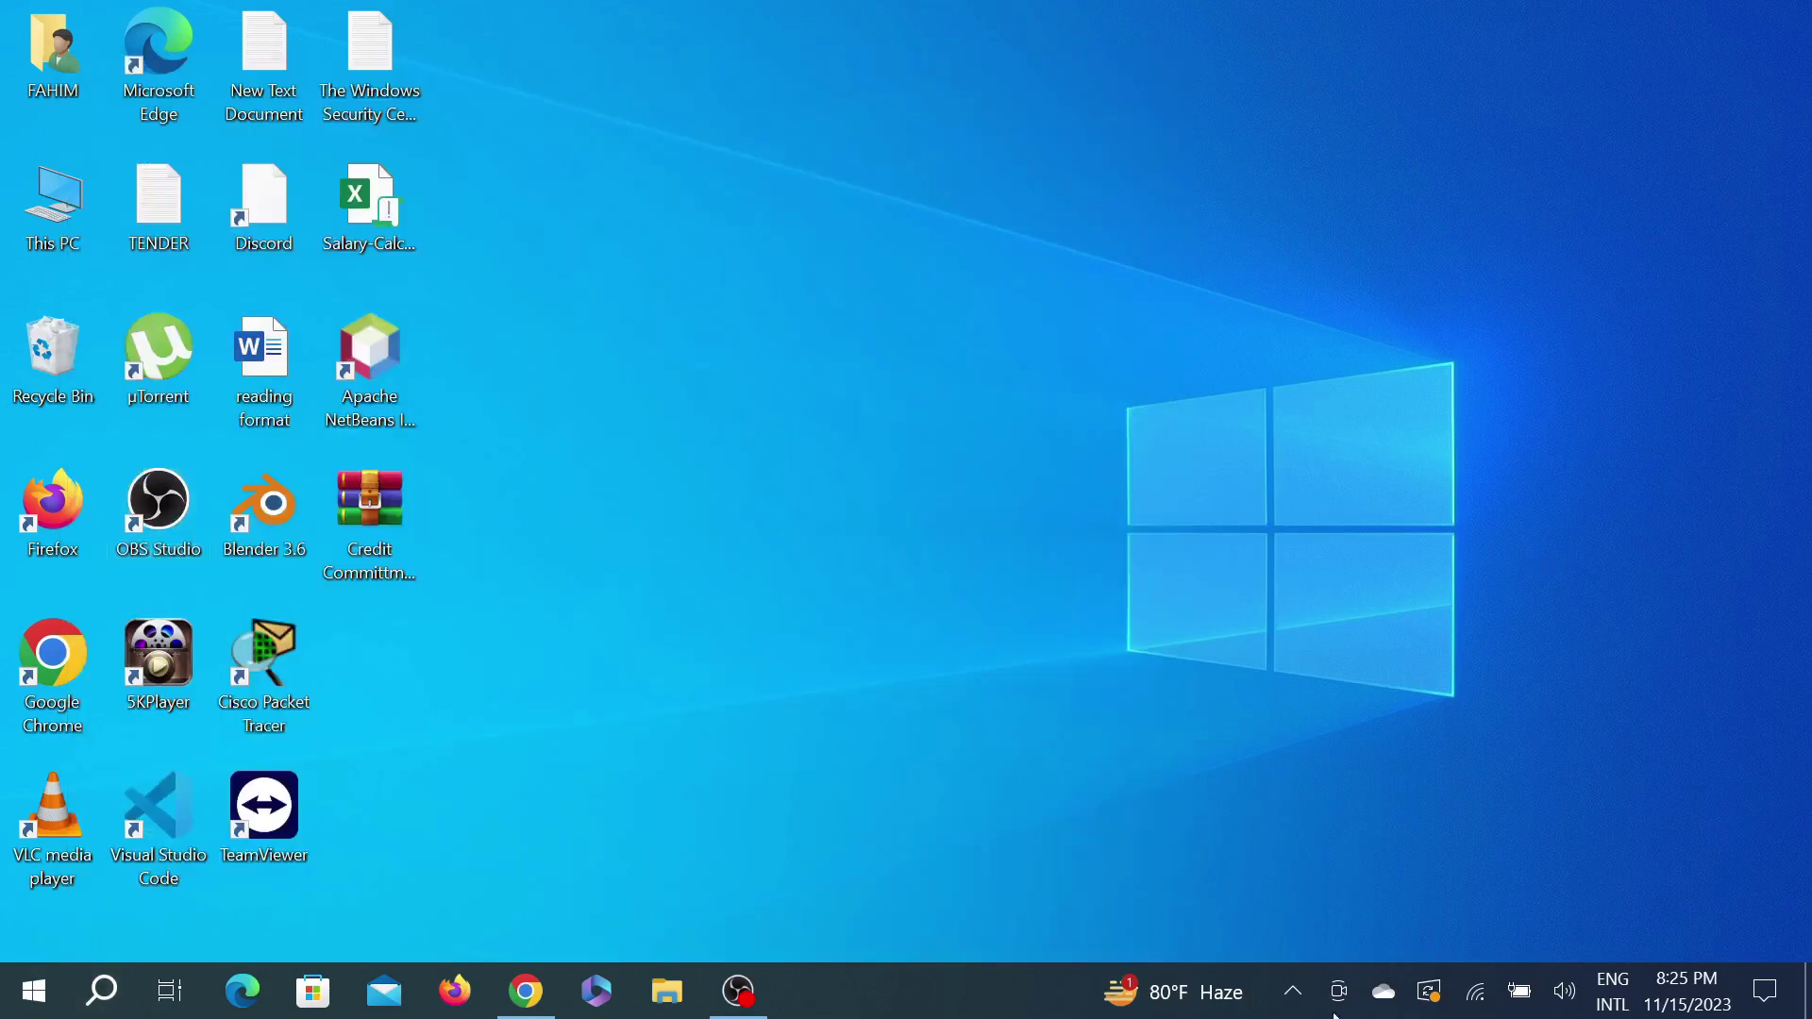
pyautogui.click(1293, 991)
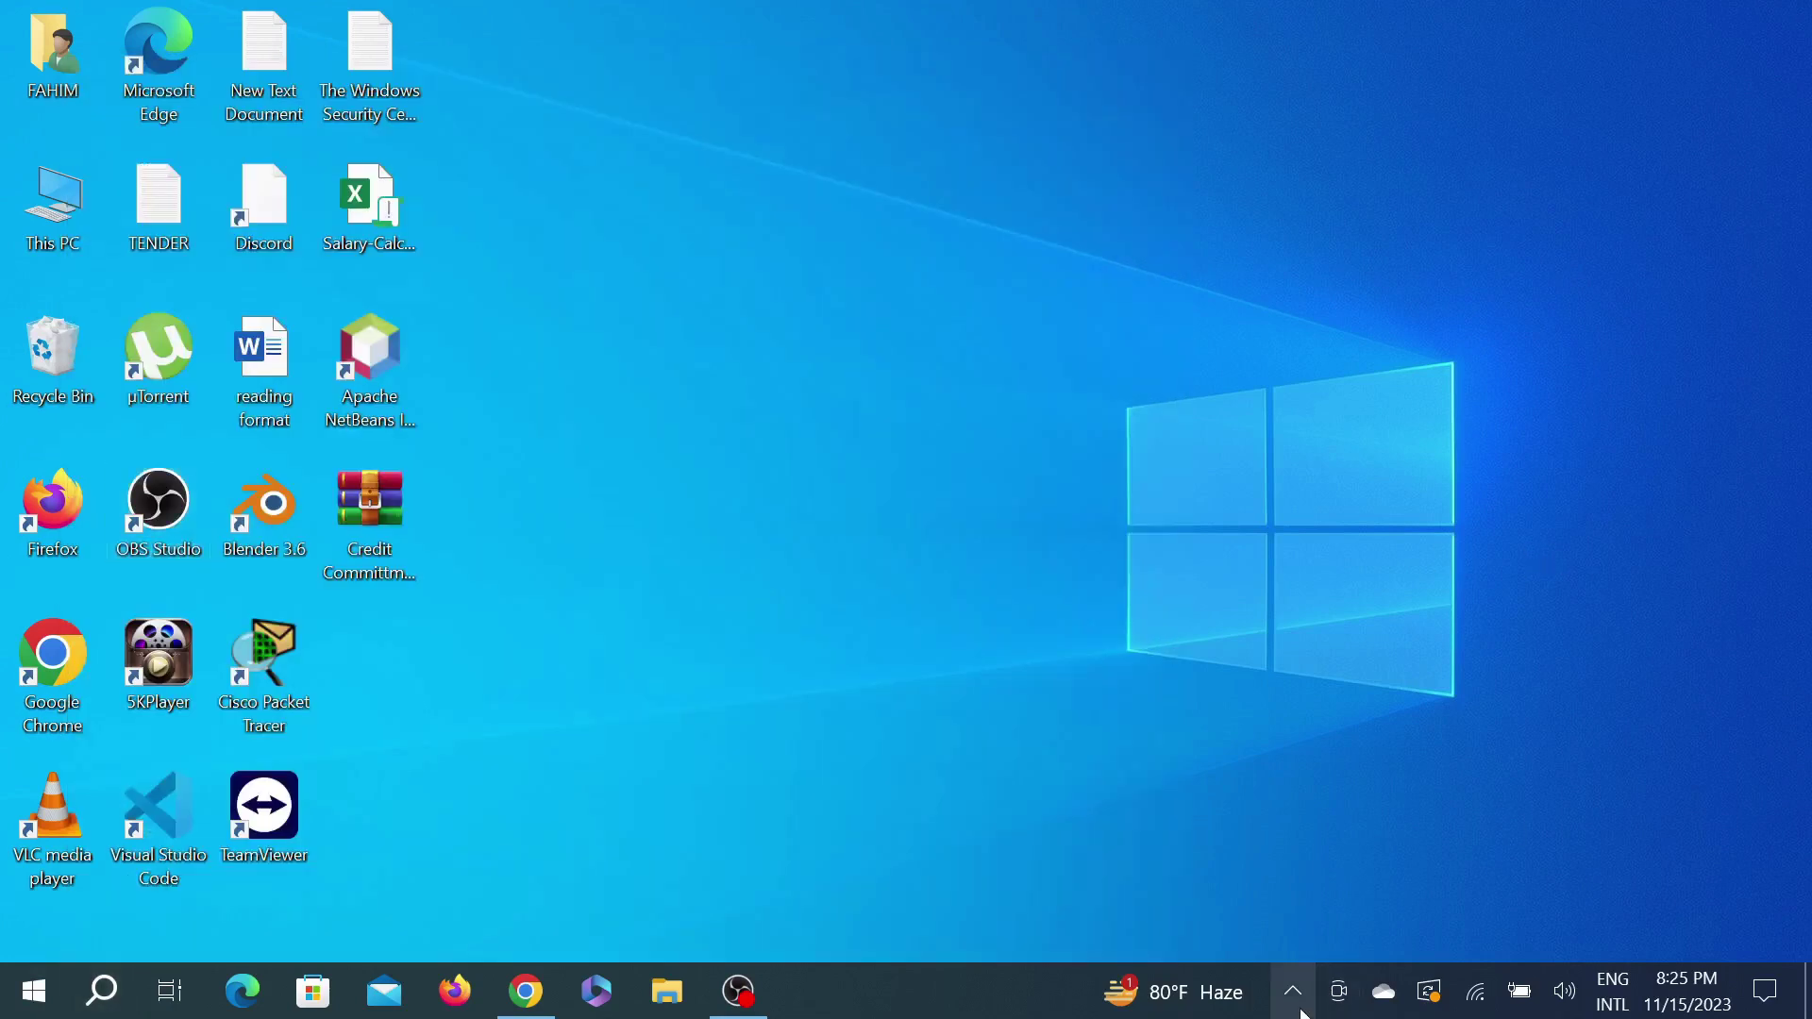
pyautogui.click(1385, 940)
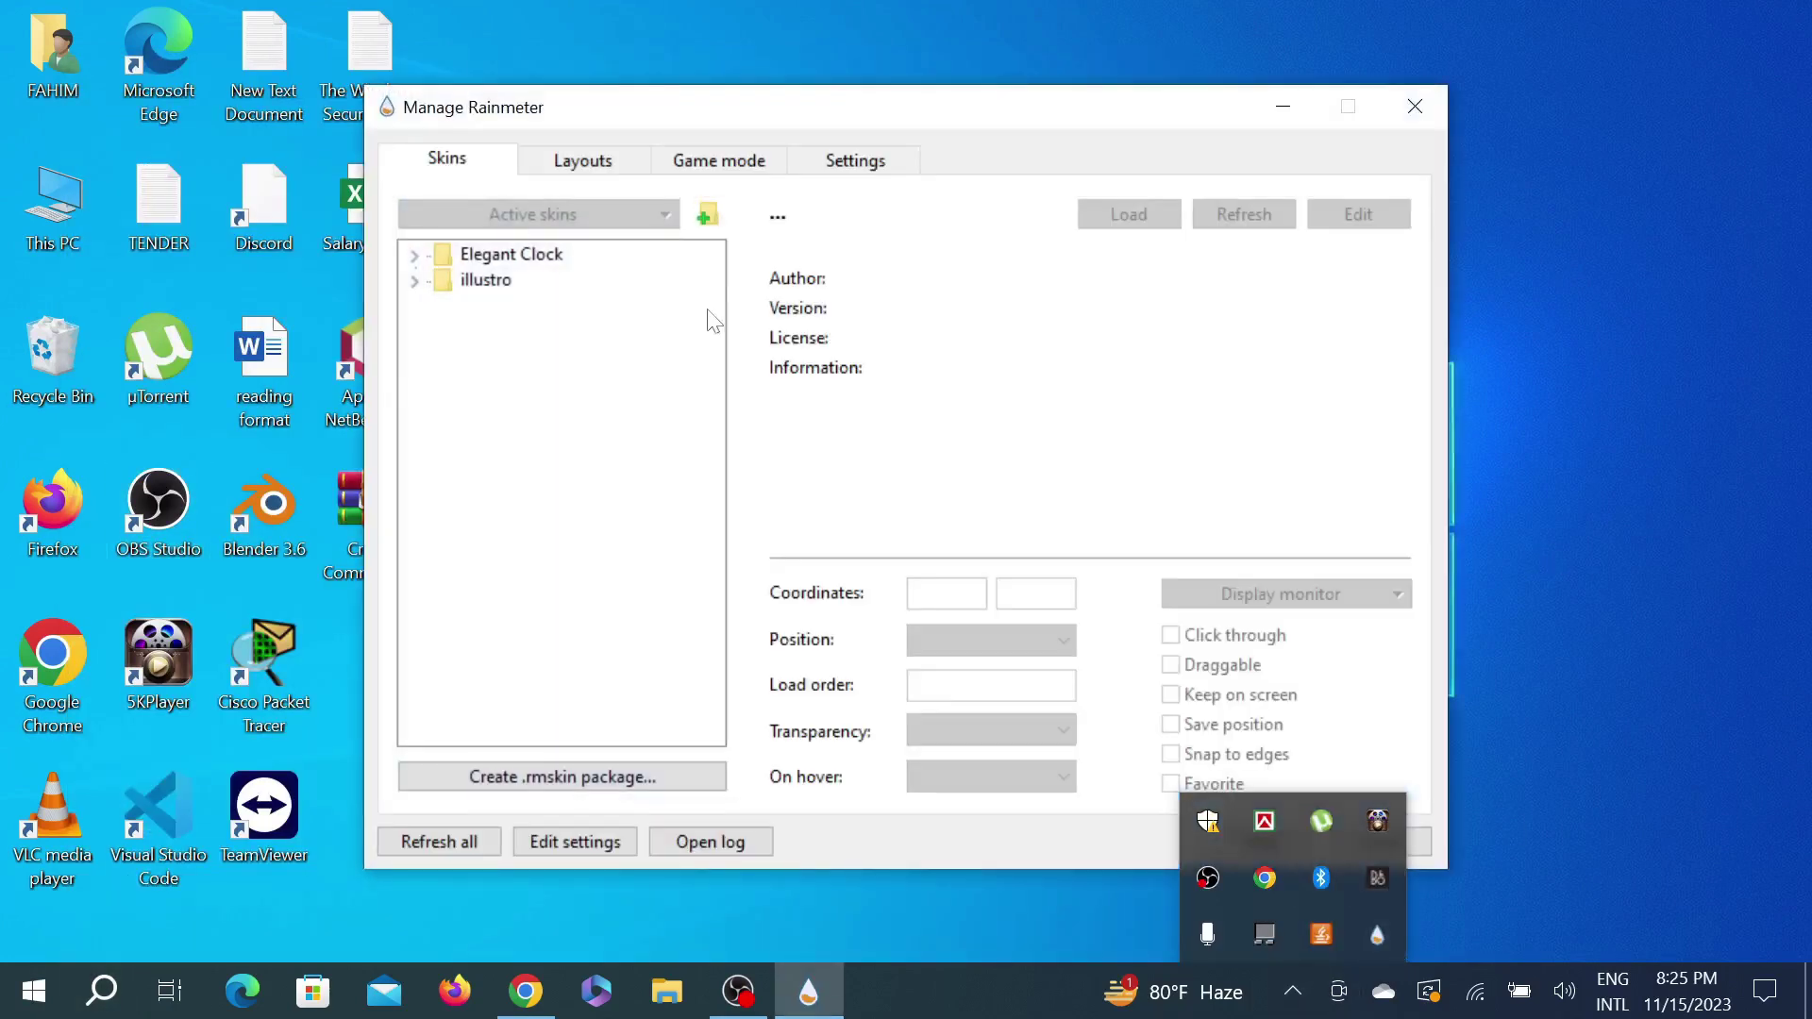
# Load Elegant Clock's DarkClock.ini skin from the Manage Rainmeter Skins list
pyautogui.click(416, 257)
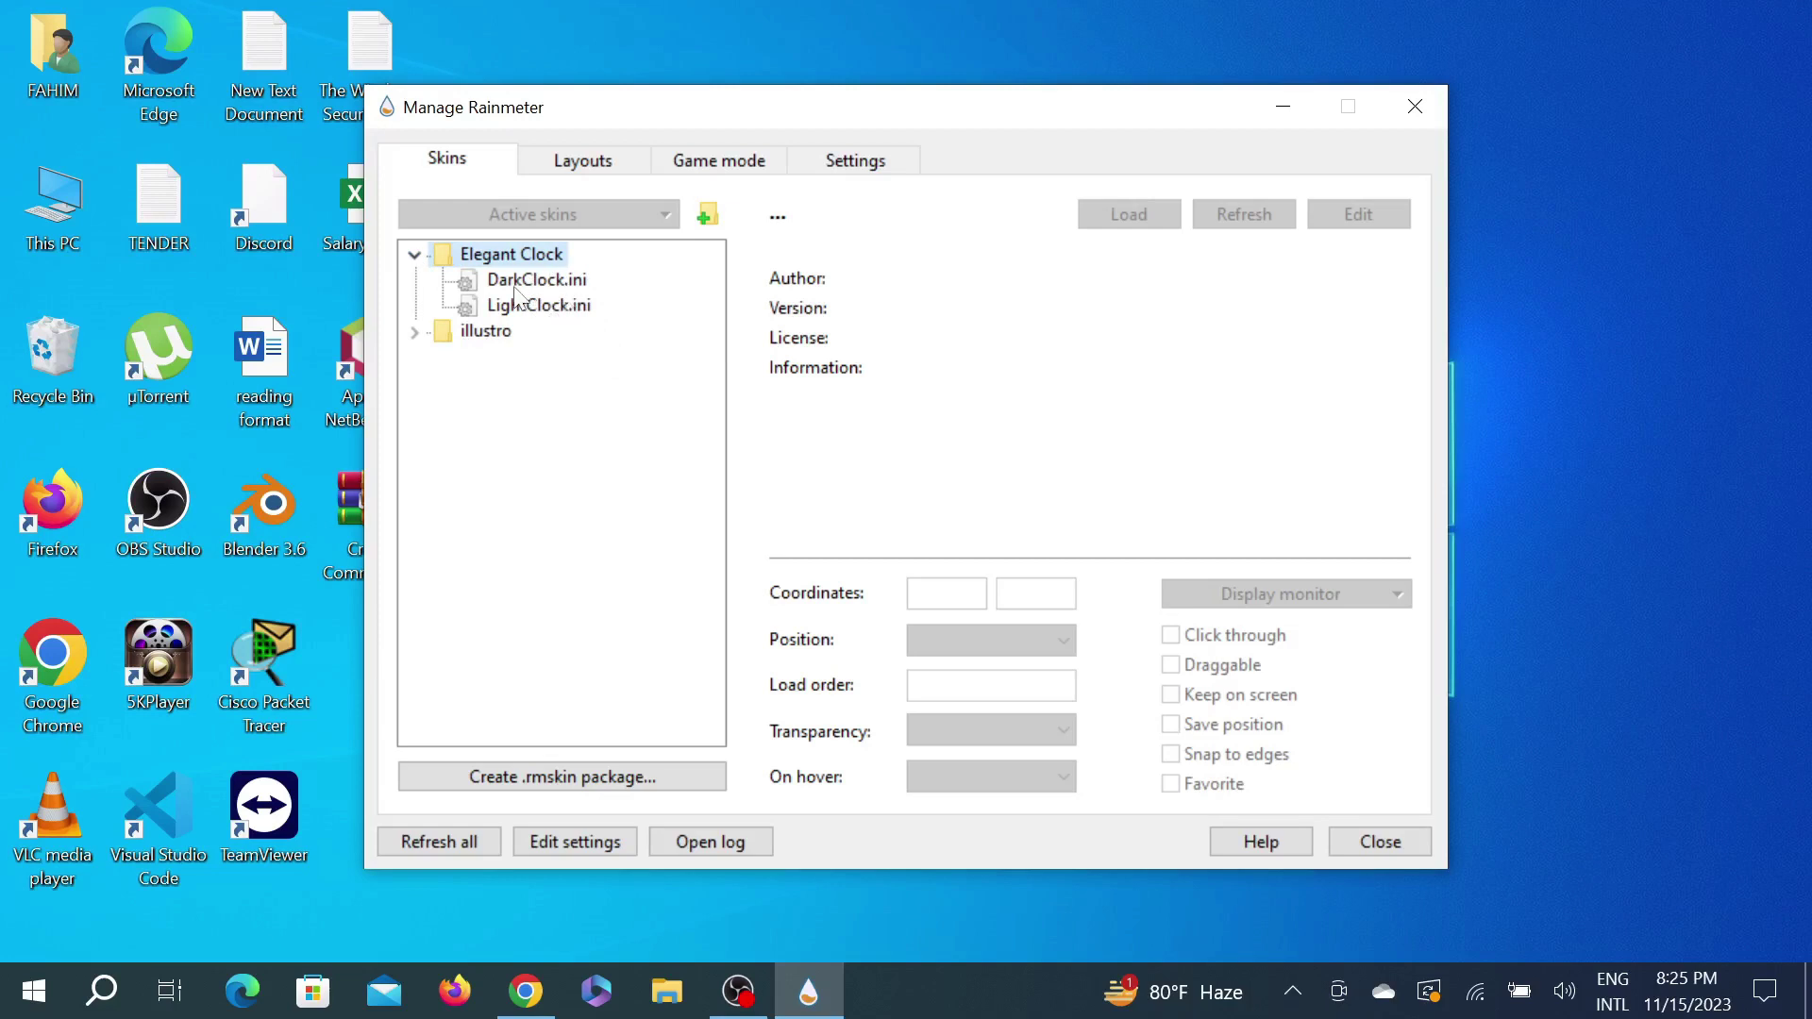
pyautogui.click(547, 283)
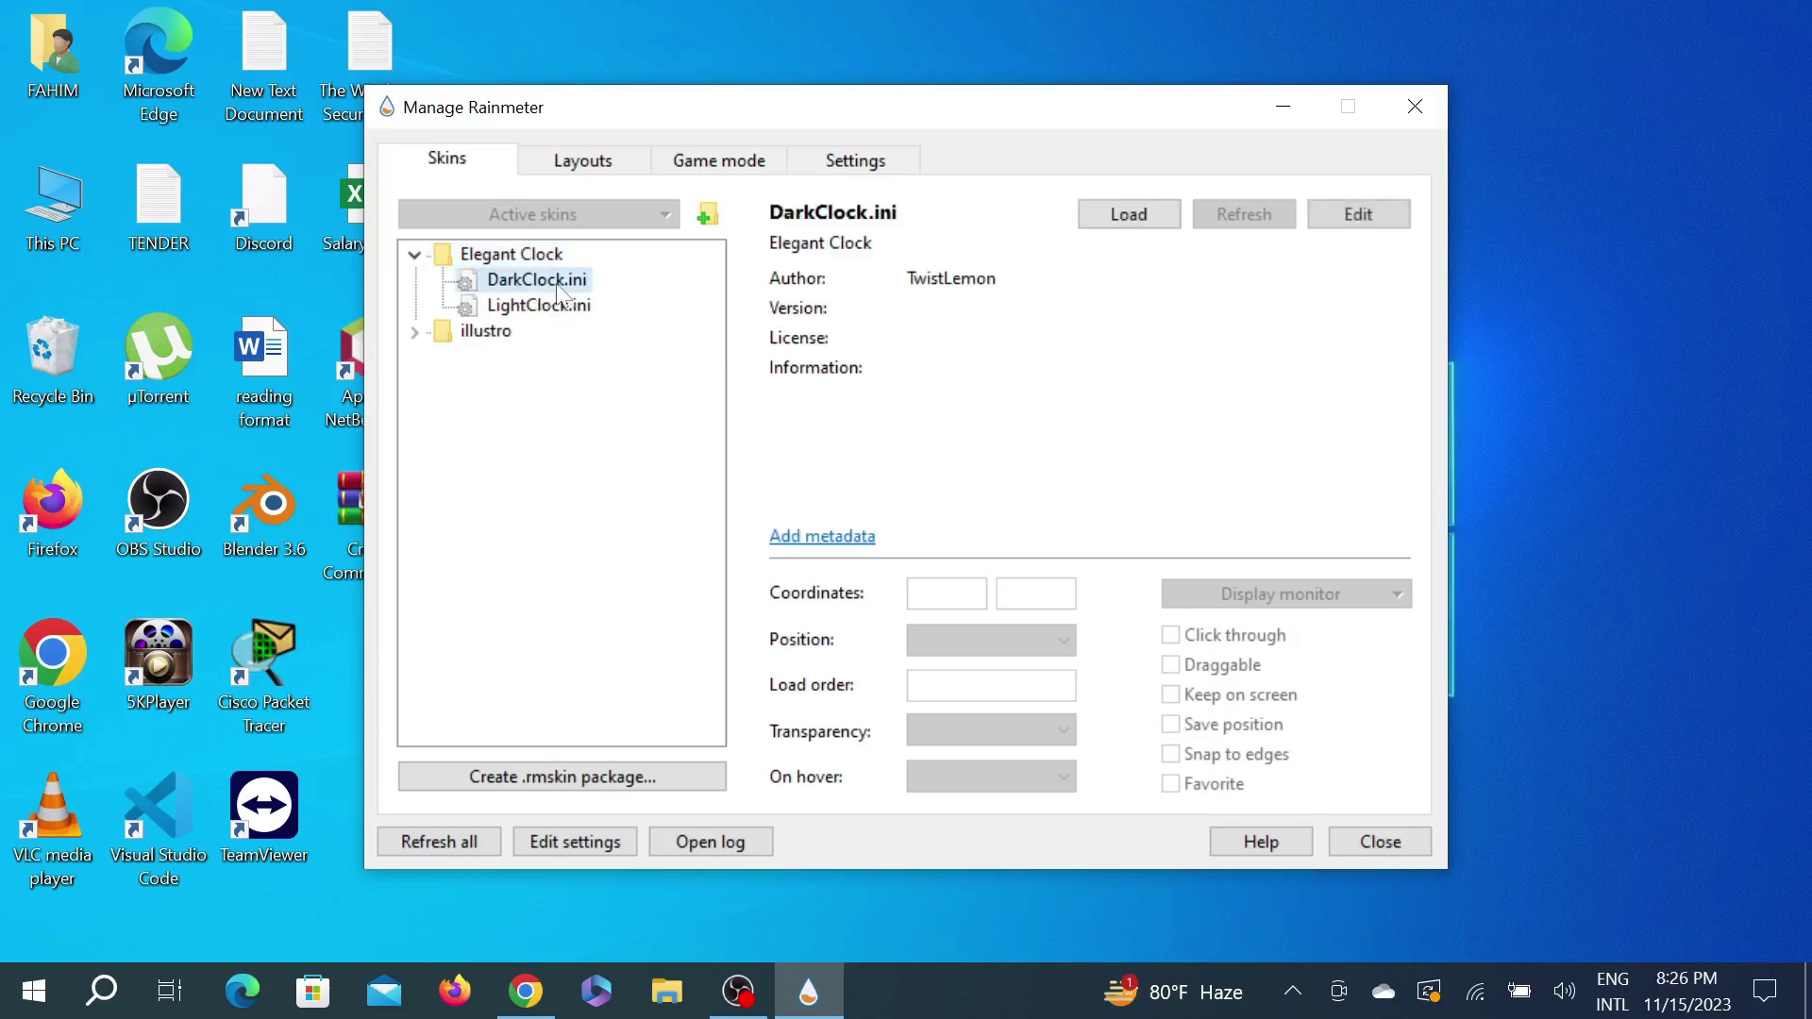
pyautogui.click(1150, 223)
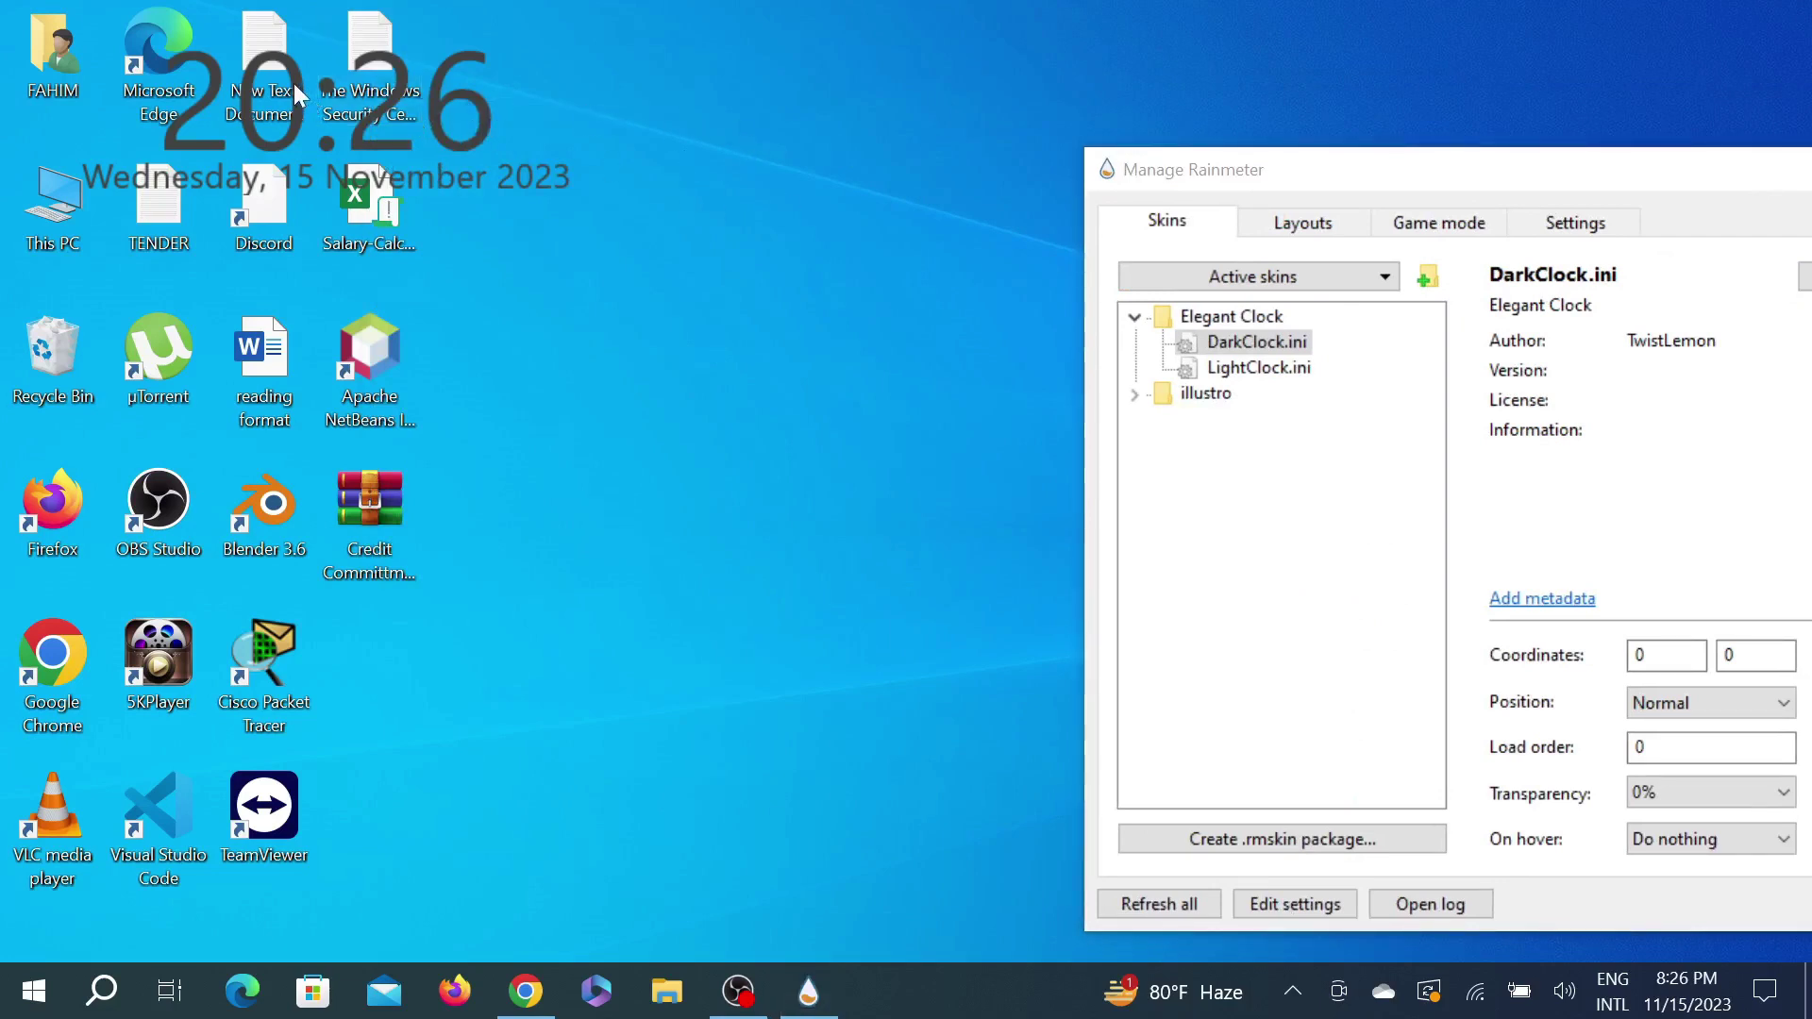
# Drag the clock to the desktop's top centre and switch it to LightClock.ini
pyautogui.moveTo(293, 83)
pyautogui.mouseDown()
pyautogui.moveTo(547, 115)
pyautogui.moveTo(840, 40)
pyautogui.mouseUp()
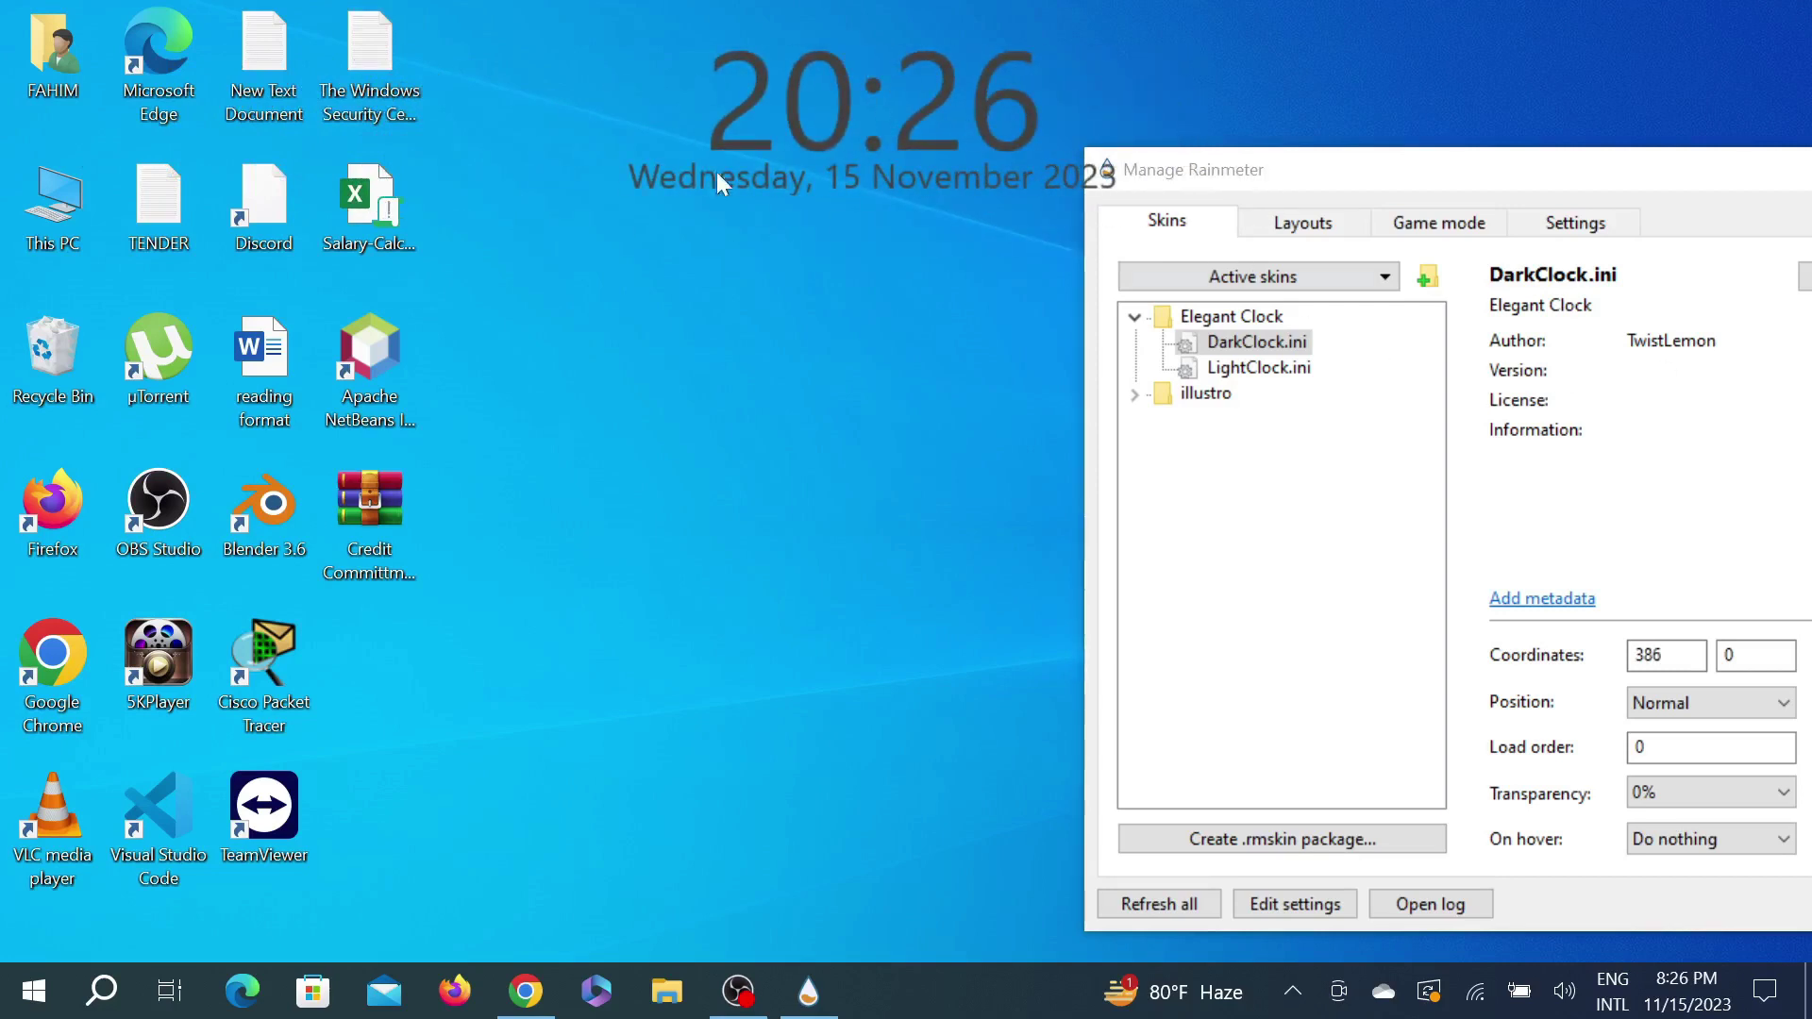
pyautogui.doubleClick(1258, 368)
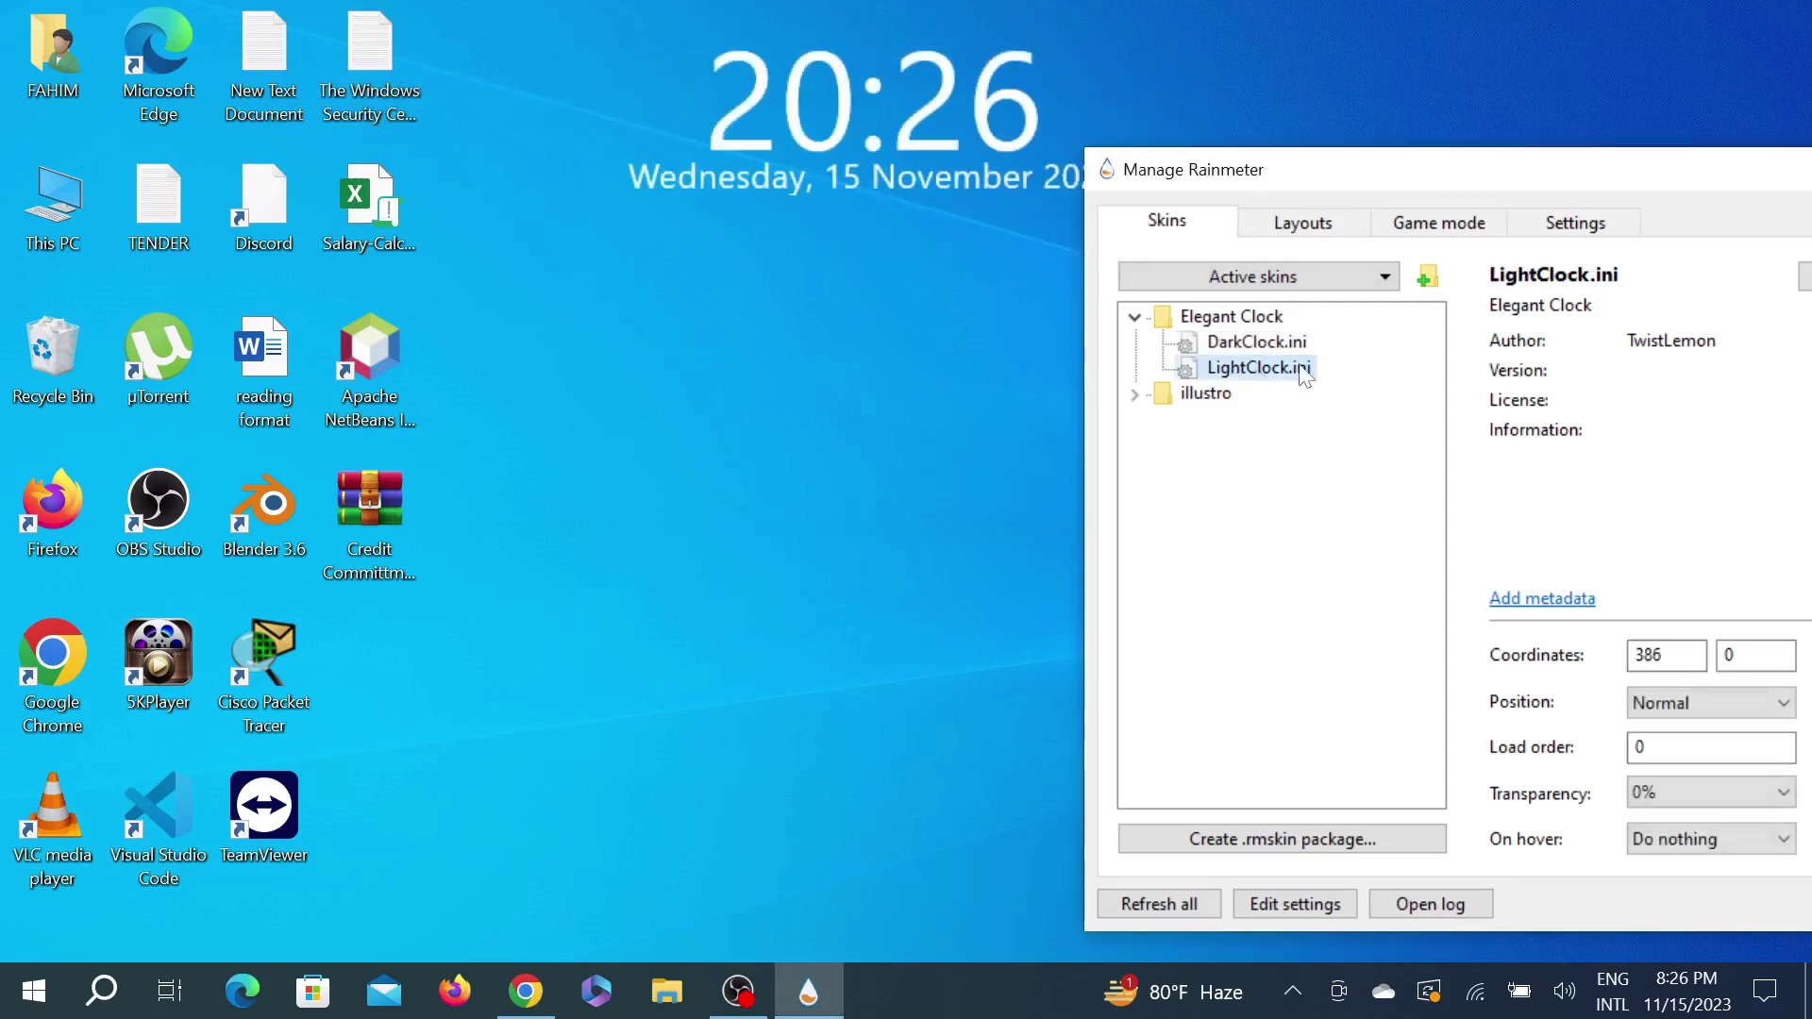